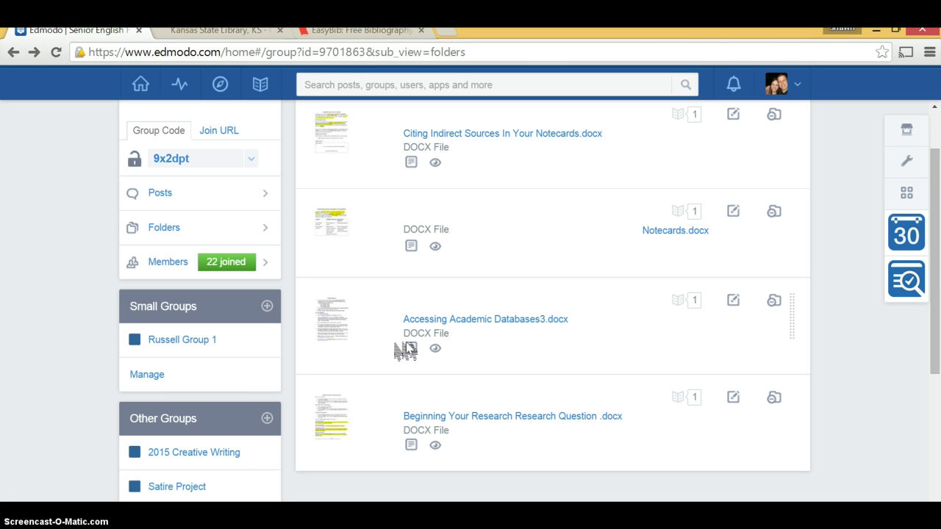
Switch to Word and bring up the notecards document at its "Empirical Research Basics: Quantitative Versus Qualitative" title
mouse_move(261, 514)
left_click(204, 485)
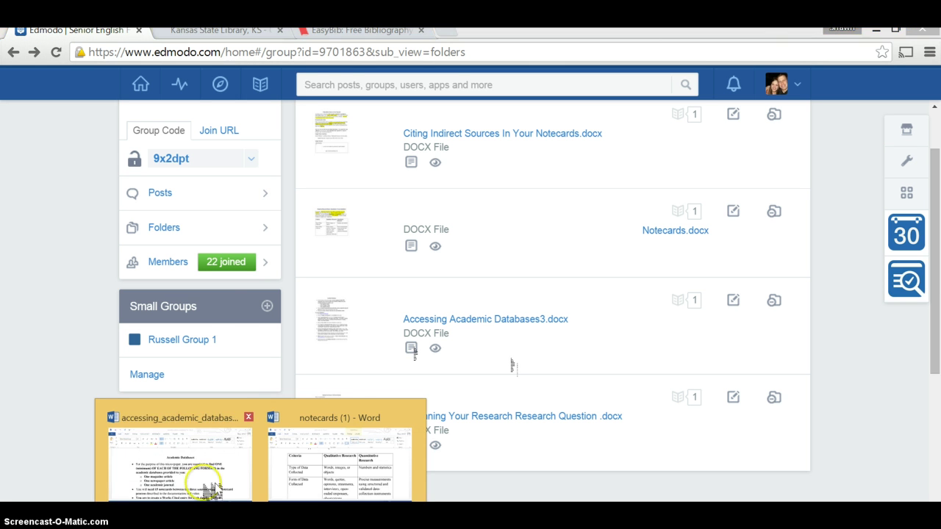
left_click(621, 323)
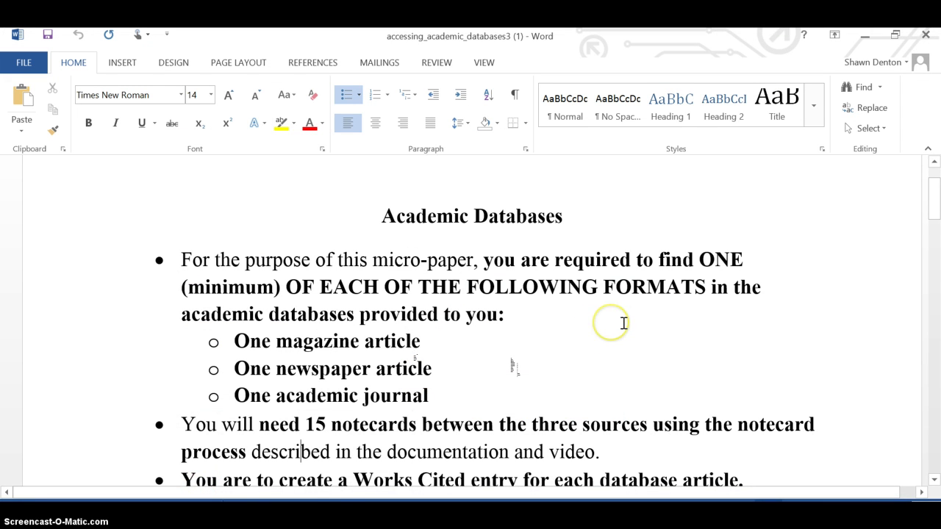
left_click(261, 515)
left_click(303, 484)
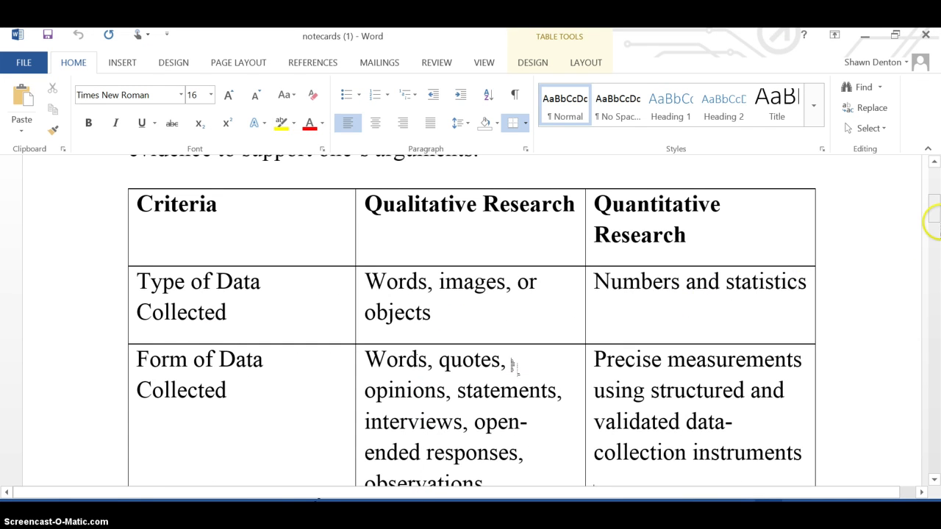
mouse_move(933, 213)
left_mouse_down()
mouse_move(933, 192)
mouse_move(937, 200)
left_mouse_up()
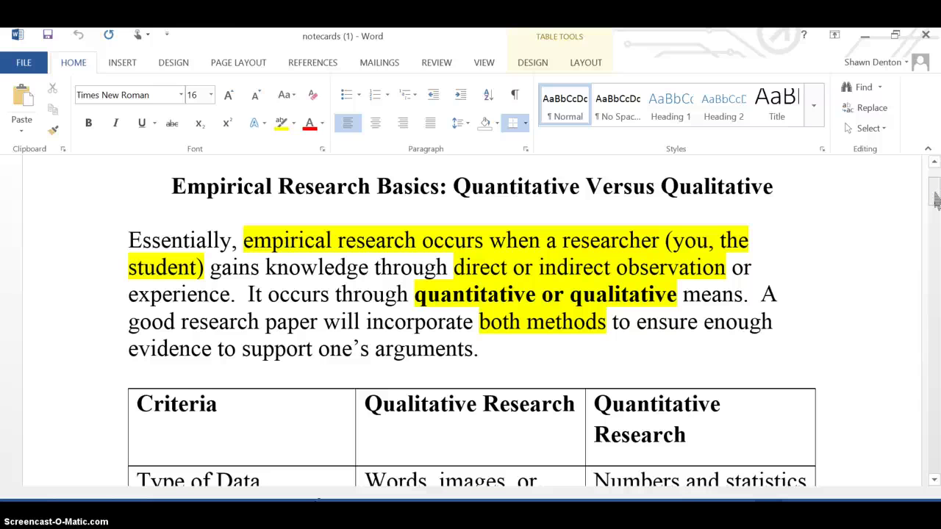
Mark the title words "Quantitative Versus Qualitative", followed by the sentence about a good research paper incorporating both methods
left_click_drag(454, 186, 743, 186)
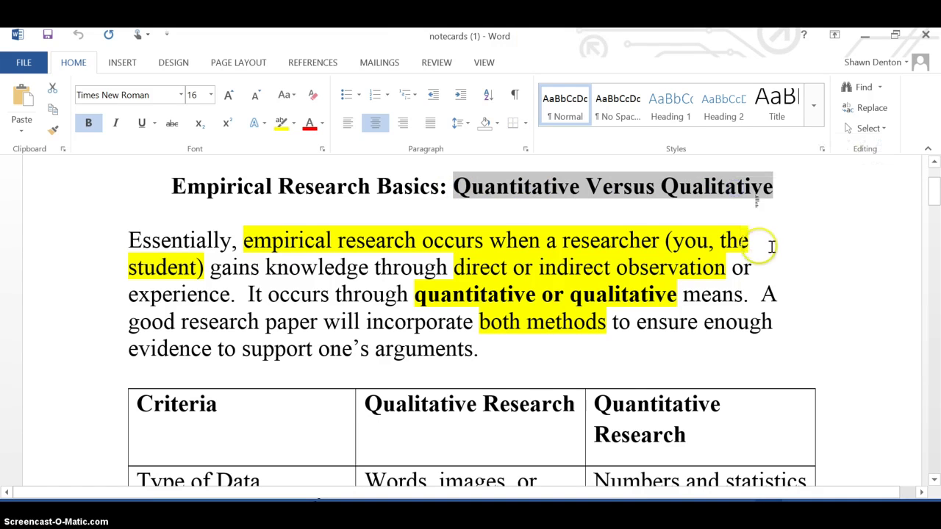
left_click(558, 272)
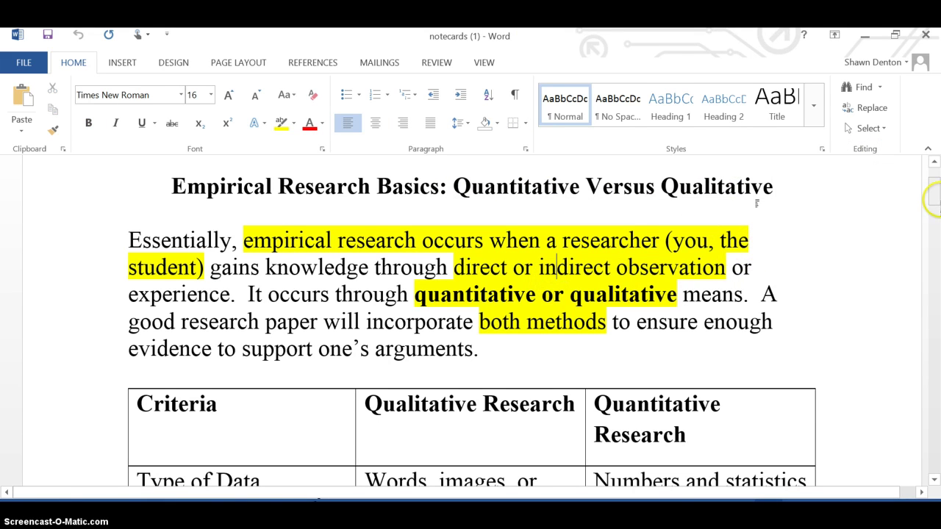
left_click_drag(933, 206, 934, 214)
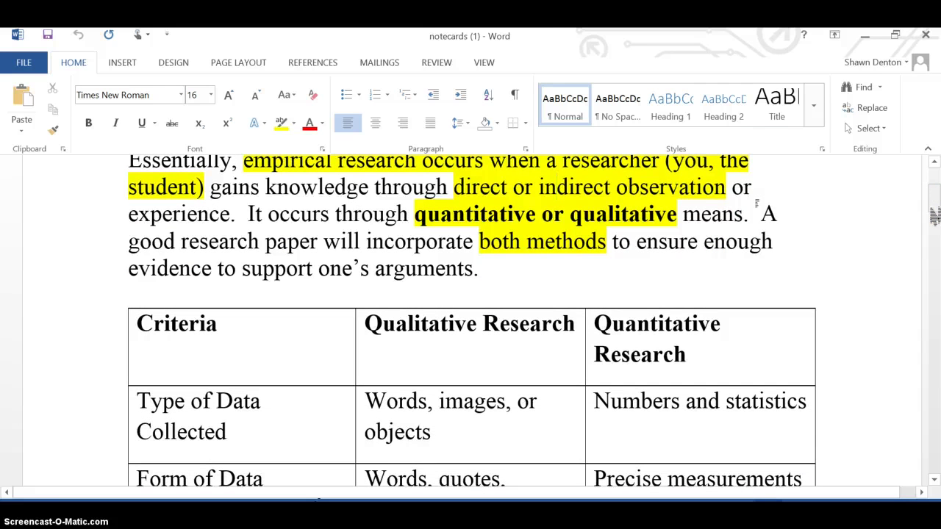
left_click(934, 214)
left_click(770, 211)
left_click_drag(770, 211, 780, 273)
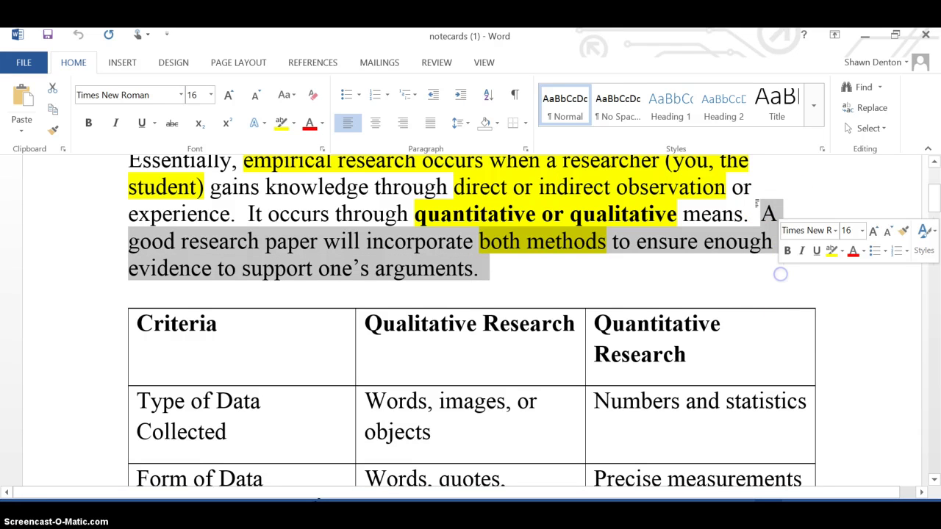
left_click(860, 311)
Go to the comparison table and mark "Words, images, or objects" under Qualitative Research
left_click_drag(933, 191, 935, 217)
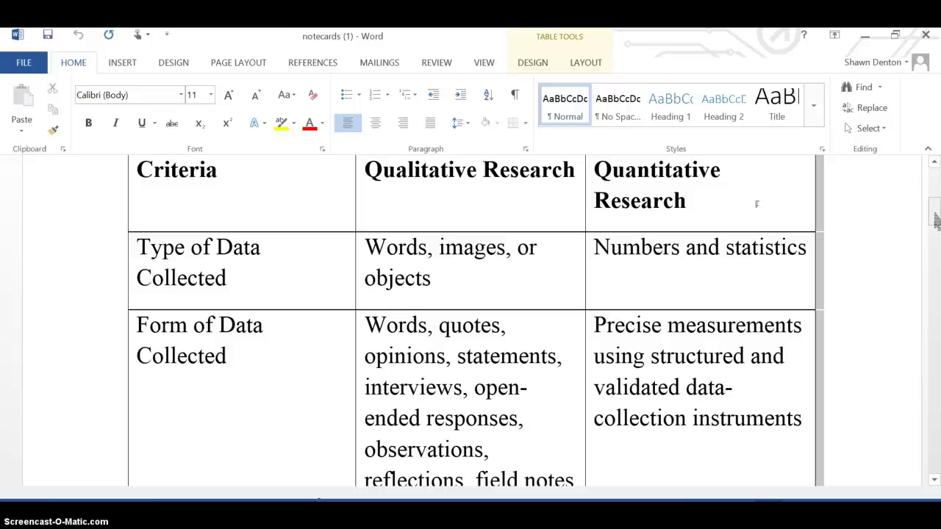
left_click(826, 205)
left_click_drag(497, 285, 368, 250)
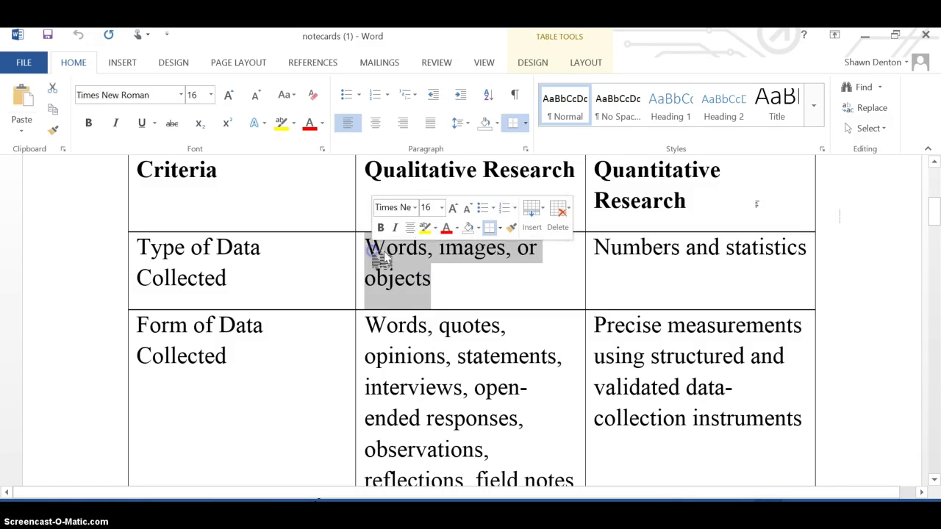
left_click(922, 345)
Mark the "Quantitative Research" heading and the "Numbers and statistics" entry beneath it in the comparison table
left_click(934, 218)
mouse_move(934, 218)
left_mouse_down()
mouse_move(933, 228)
mouse_move(930, 216)
left_mouse_up()
left_click_drag(725, 213, 609, 183)
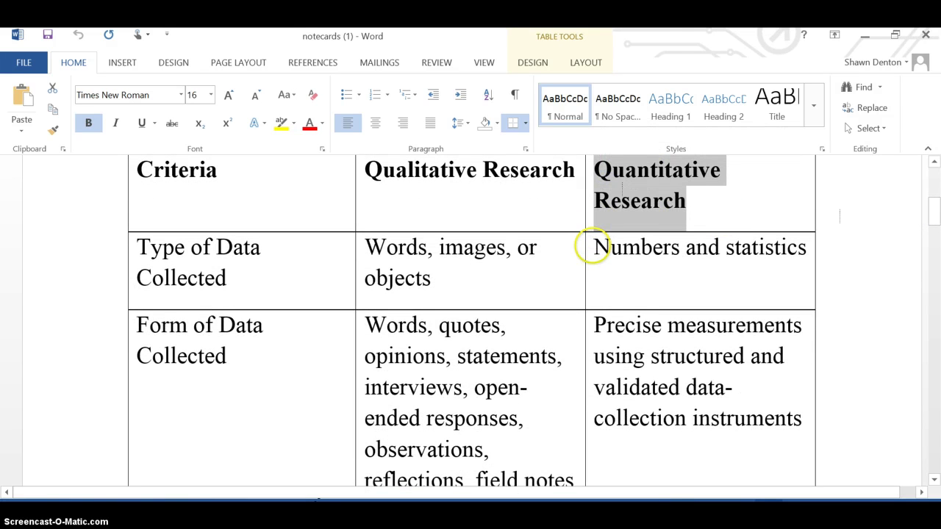
left_click_drag(597, 247, 794, 245)
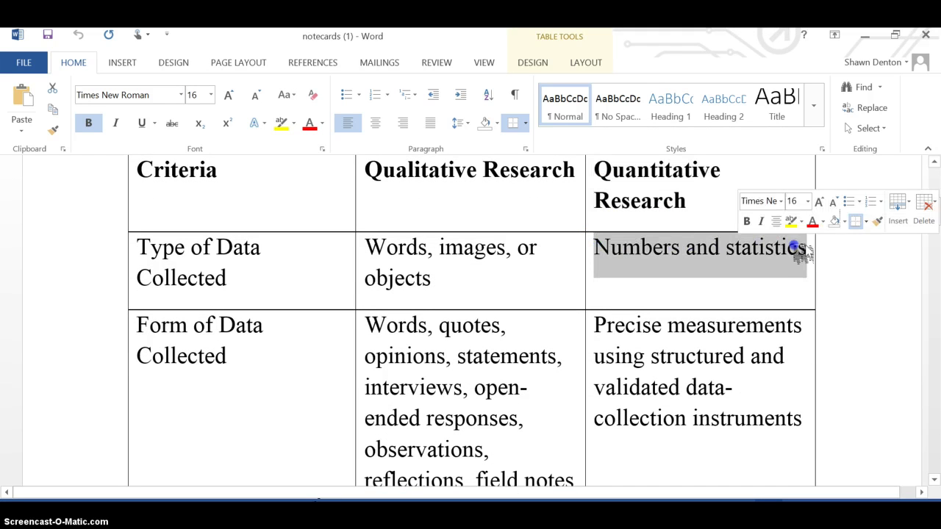
left_click(765, 358)
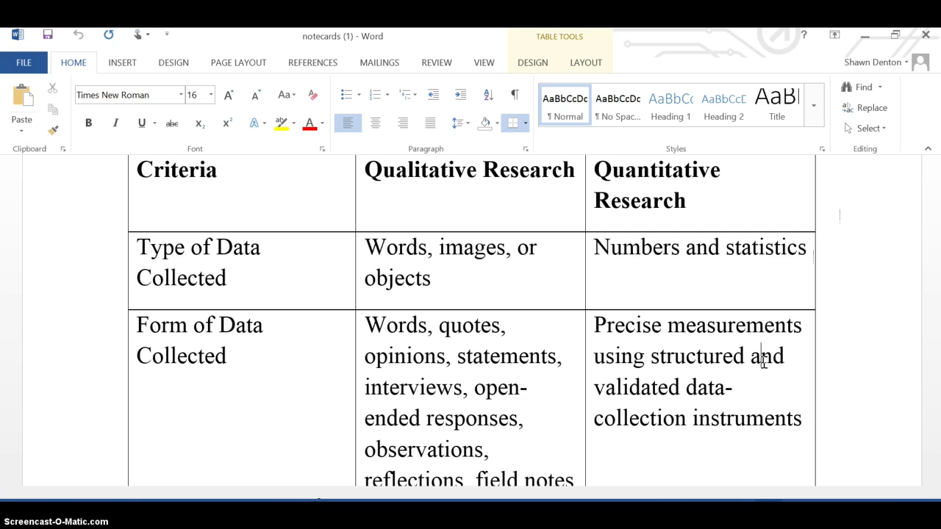
left_click(882, 368)
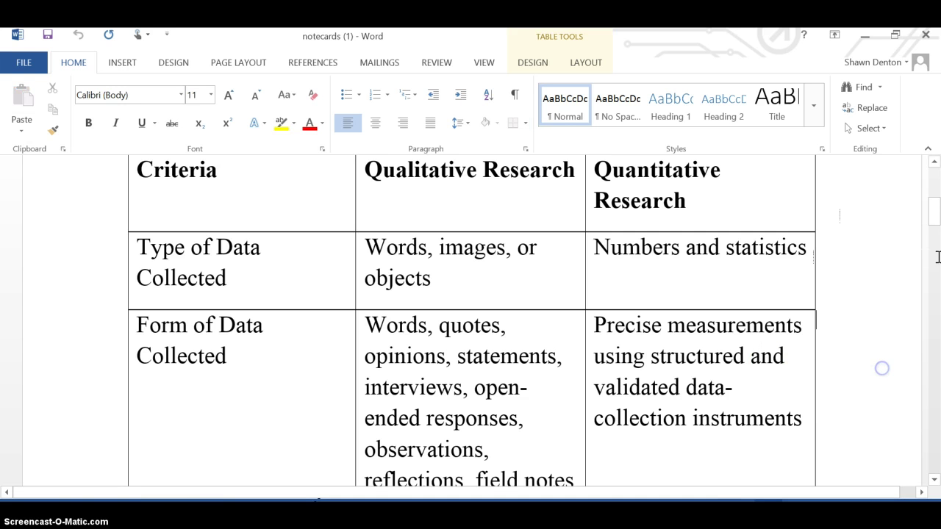
Switch to the accessing_academic_databases3 document and mark the required-formats sentence and its magazine, newspaper and academic journal bullets
mouse_move(932, 211)
left_mouse_down()
mouse_move(932, 188)
mouse_move(935, 199)
left_mouse_up()
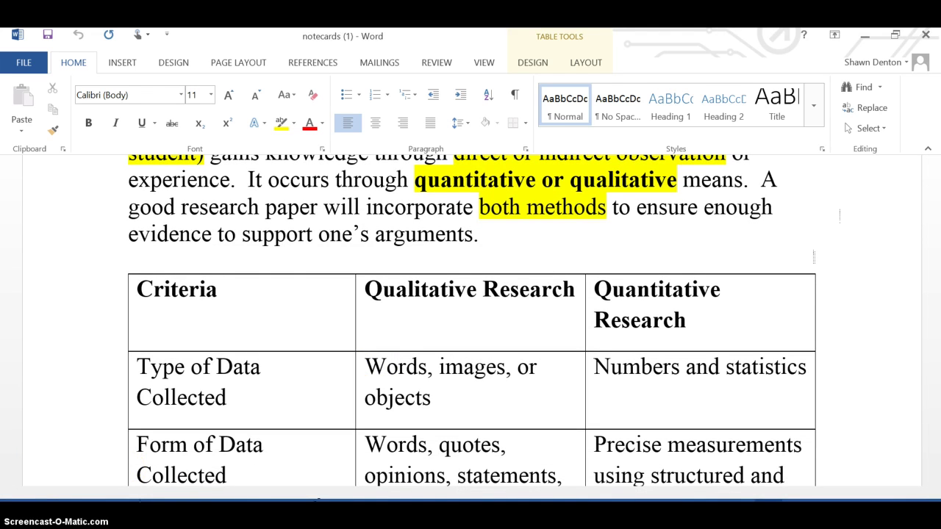
left_click(206, 466)
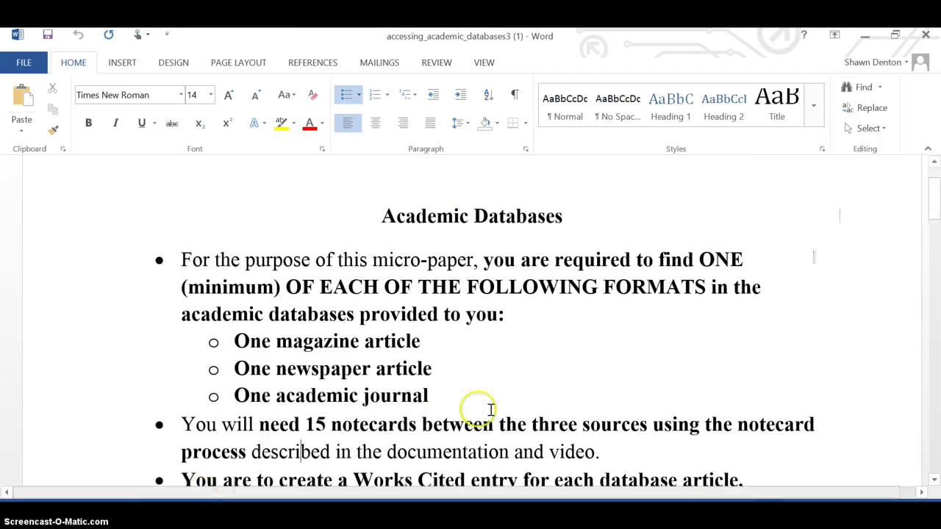
mouse_move(934, 200)
left_mouse_down()
mouse_move(937, 252)
mouse_move(937, 163)
mouse_move(938, 265)
mouse_move(937, 186)
mouse_move(938, 197)
left_mouse_up()
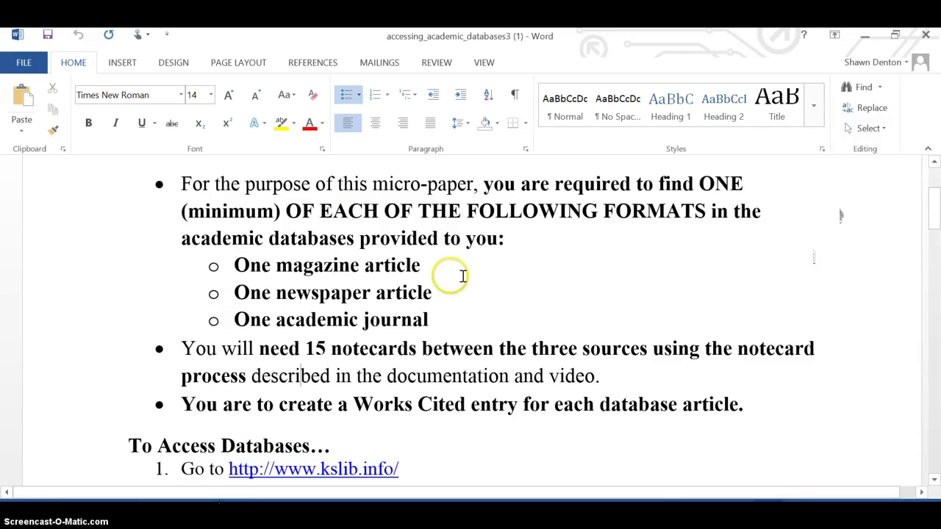
left_click(481, 184)
left_click_drag(502, 189, 552, 248)
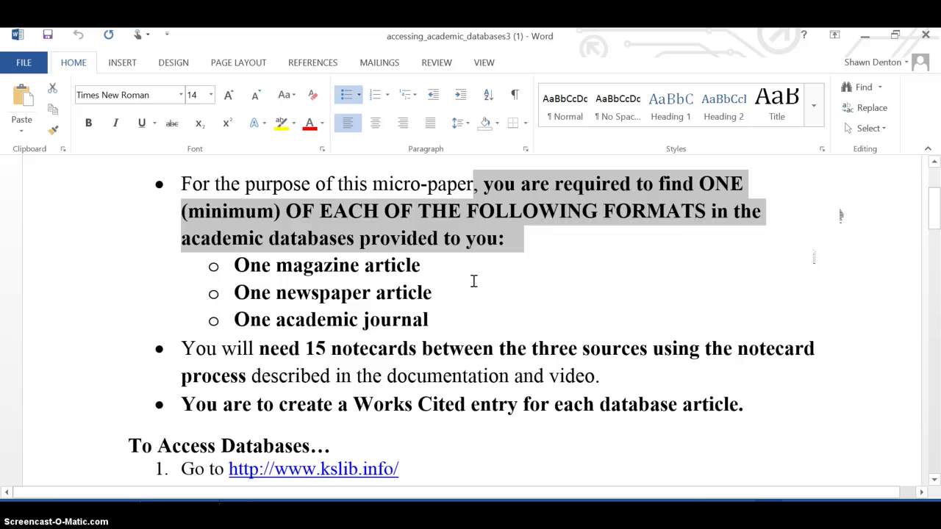
left_click_drag(441, 320, 412, 321)
left_click(236, 267)
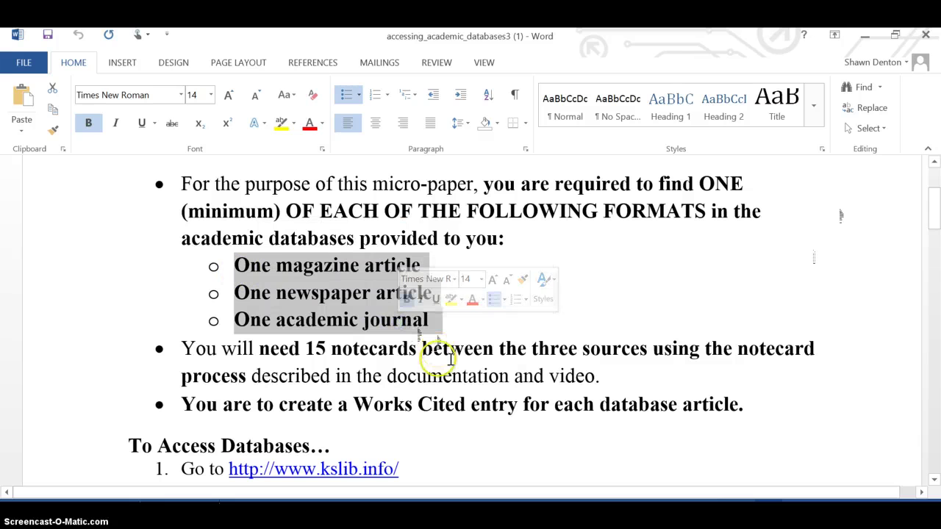
left_click(478, 375)
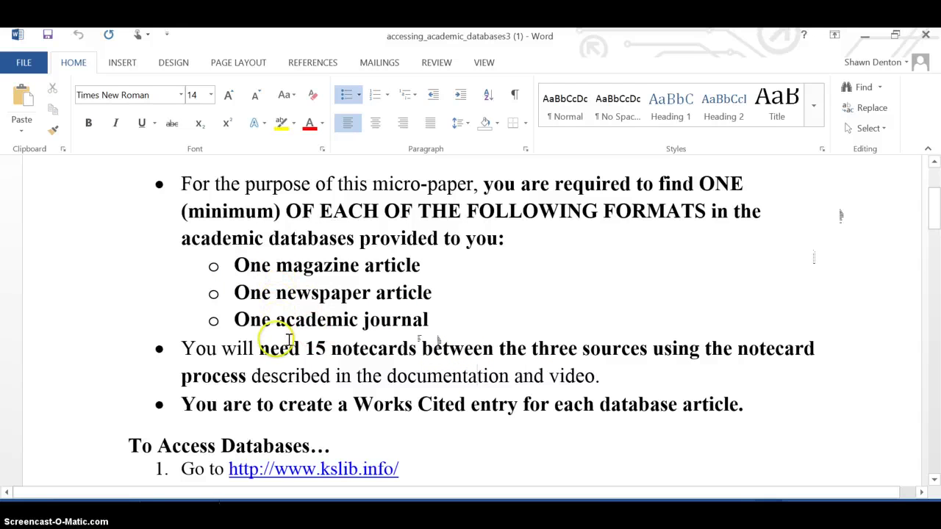
Mark the 15-notecards and Works Cited requirements, and bring the first steps under "To Access Databases" into view
left_click_drag(264, 348, 420, 370)
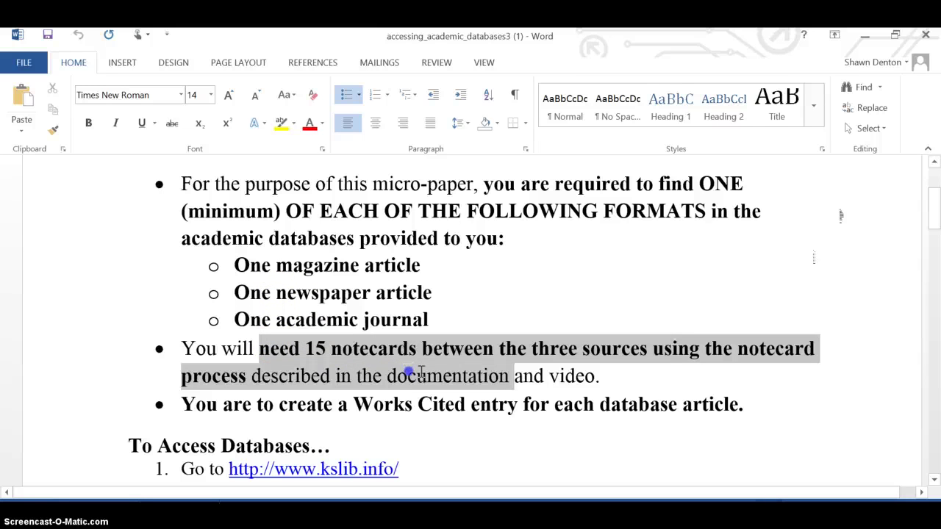
left_click_drag(420, 369, 601, 378)
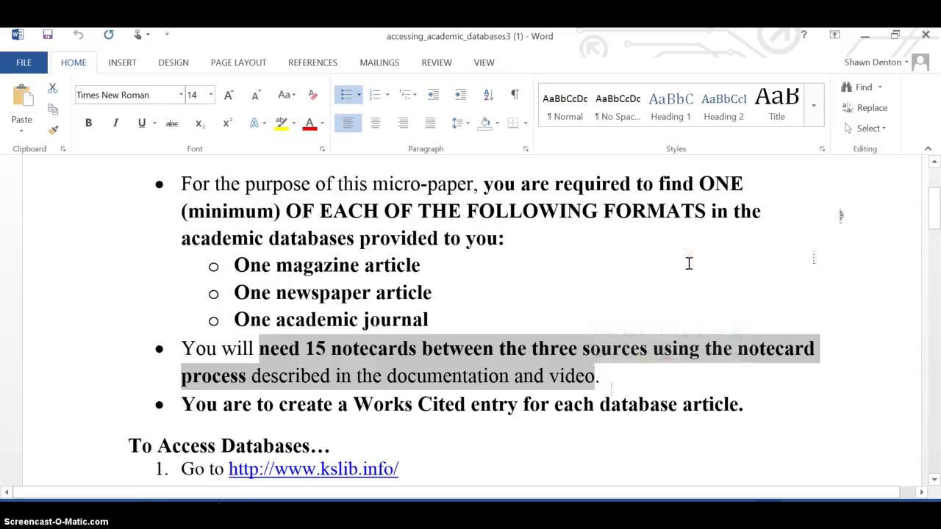
left_click_drag(777, 404, 164, 429)
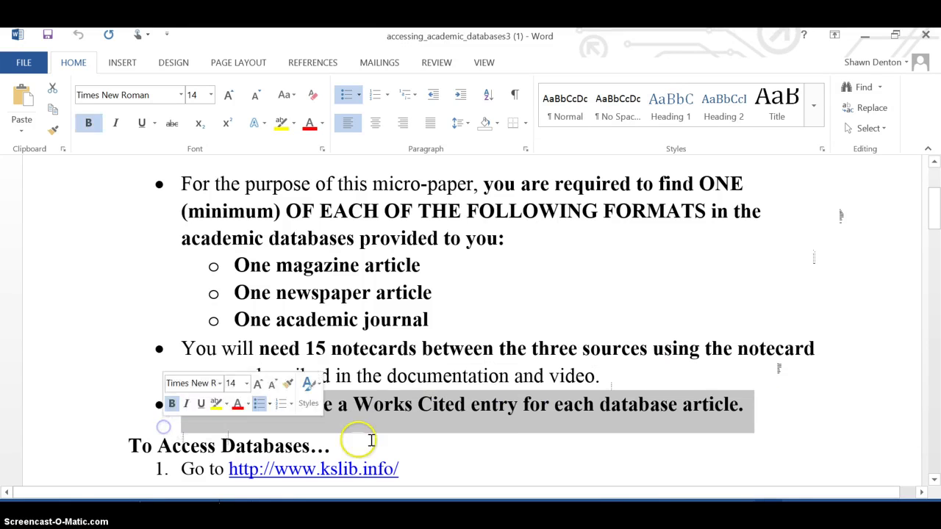
left_click(527, 461)
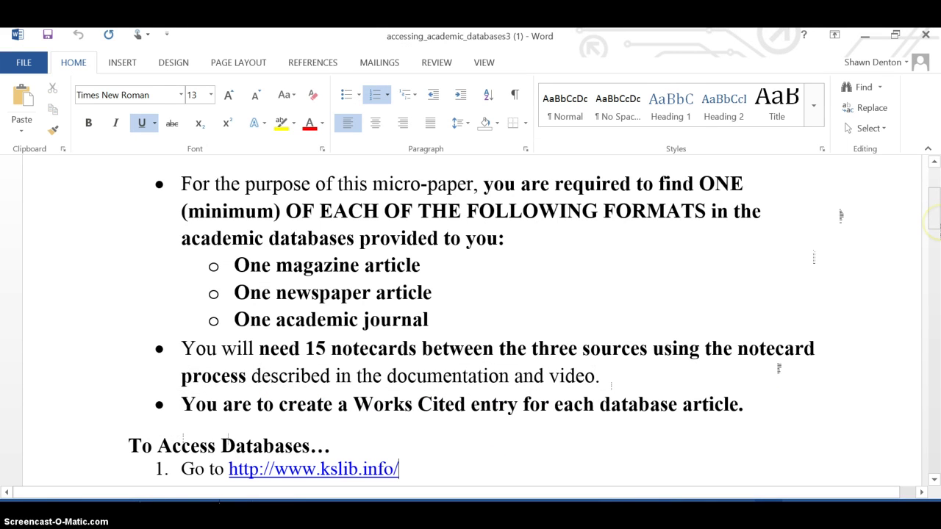
mouse_move(932, 220)
left_mouse_down()
mouse_move(932, 186)
mouse_move(932, 233)
left_mouse_up()
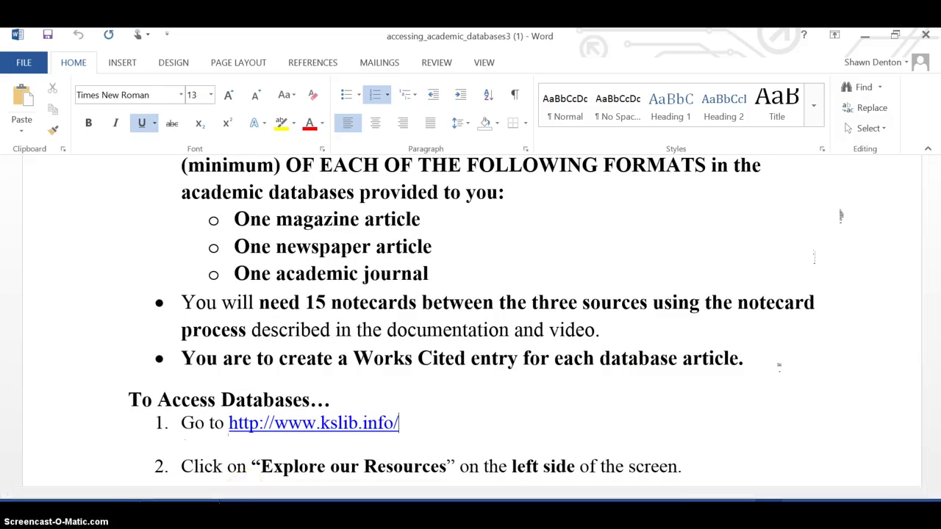
key("alt+Tab")
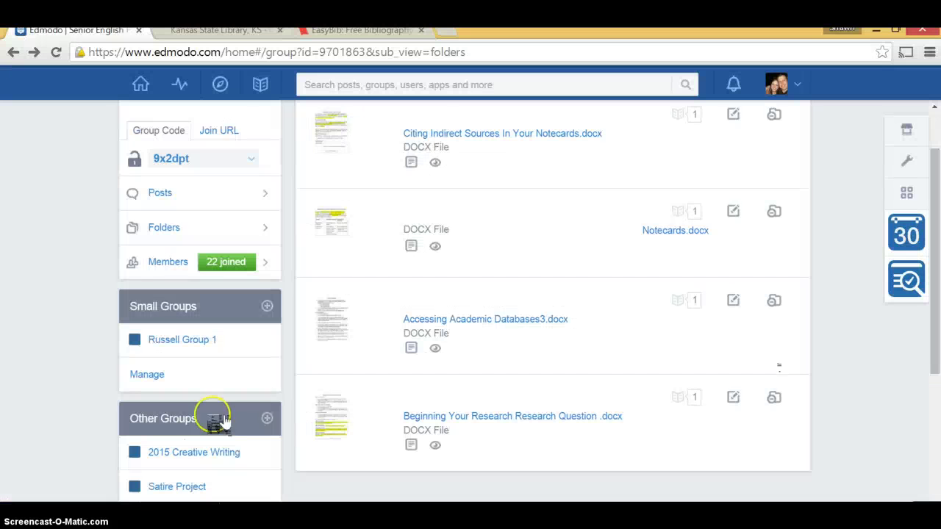
left_click(192, 32)
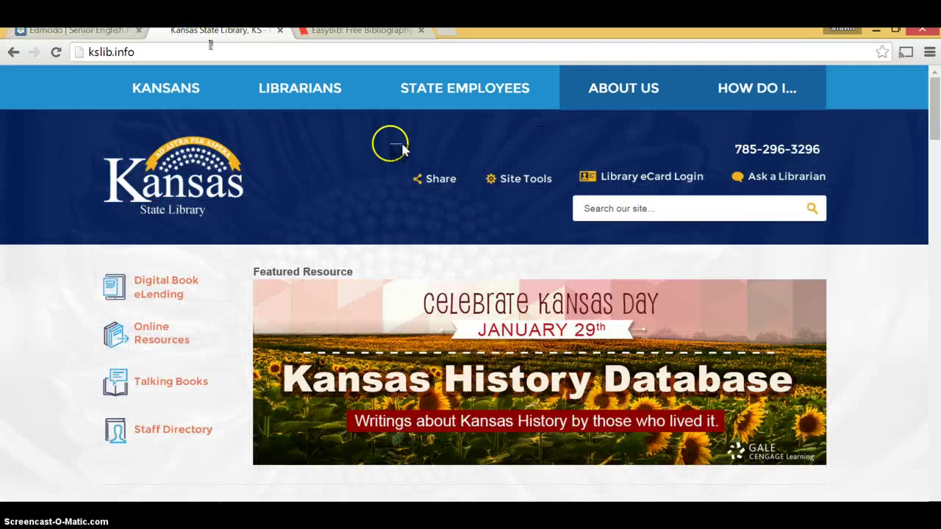
left_click(97, 53)
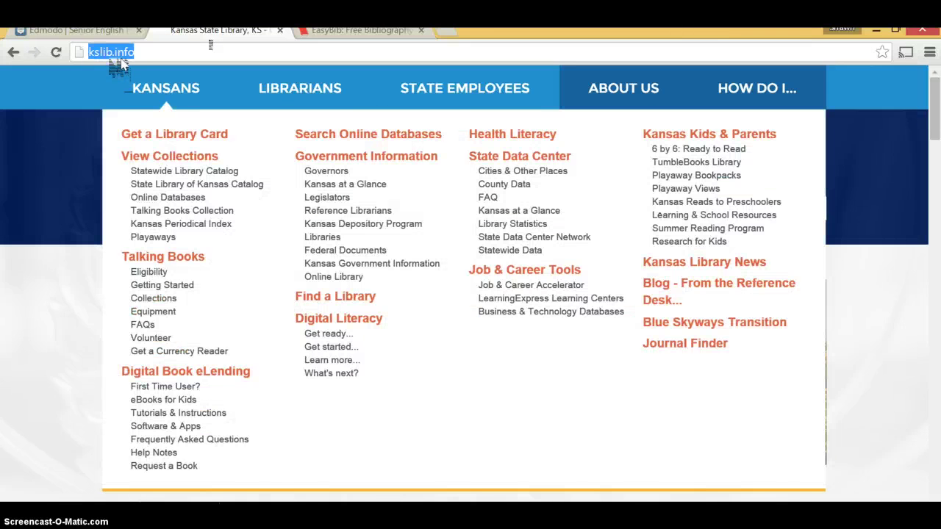
type("www.k")
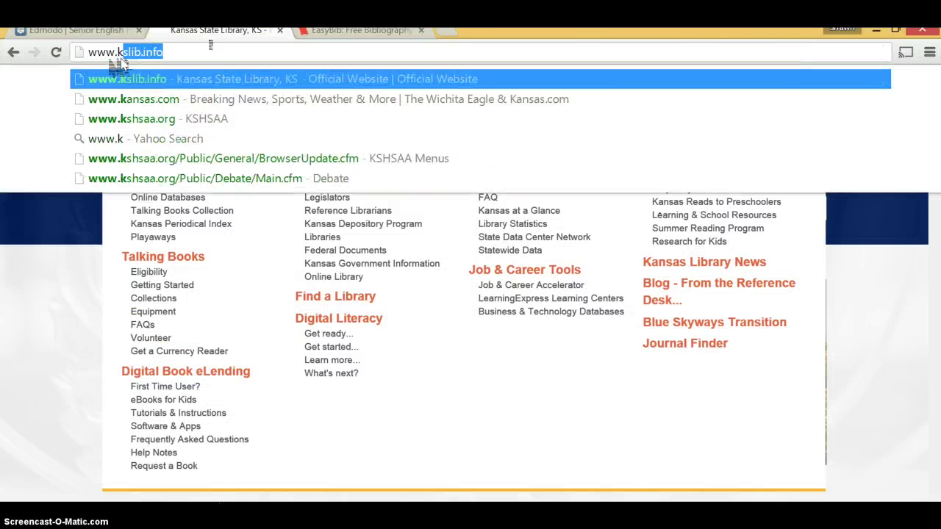
key("BackSpace")
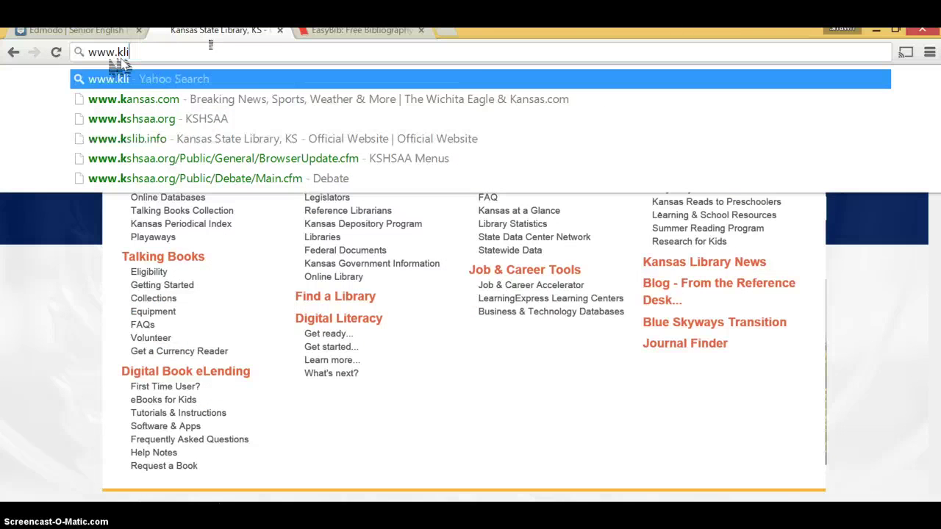
type("slib.info")
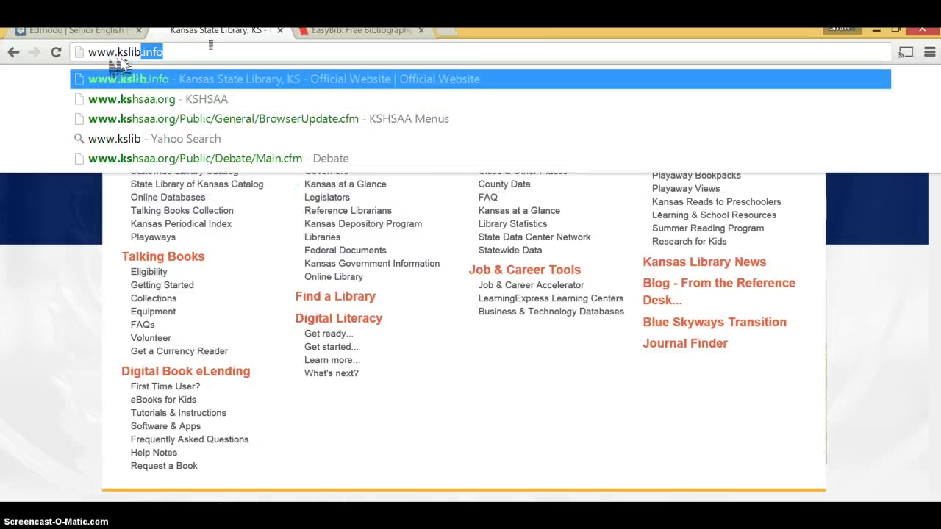
key("Return")
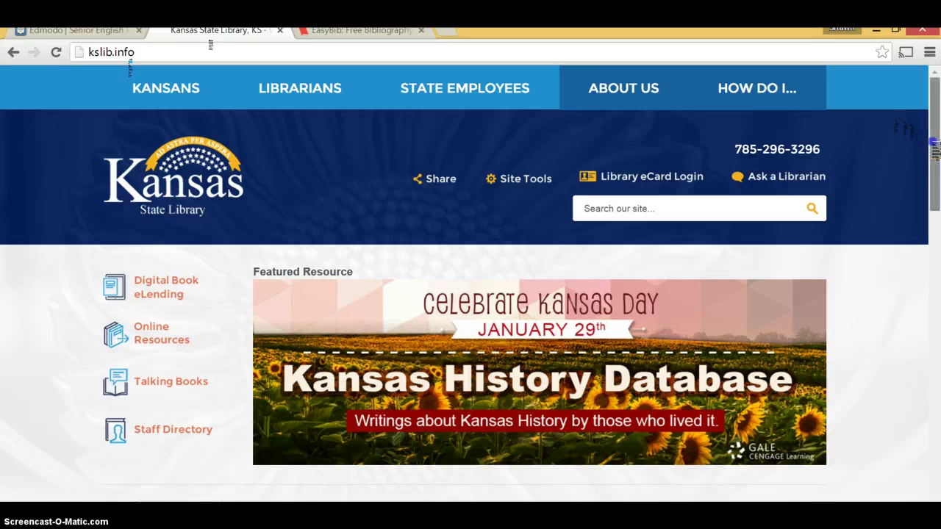
Open the library's Online Resources page and bring the General Research database list into view
scroll(933, 147, "down", 1)
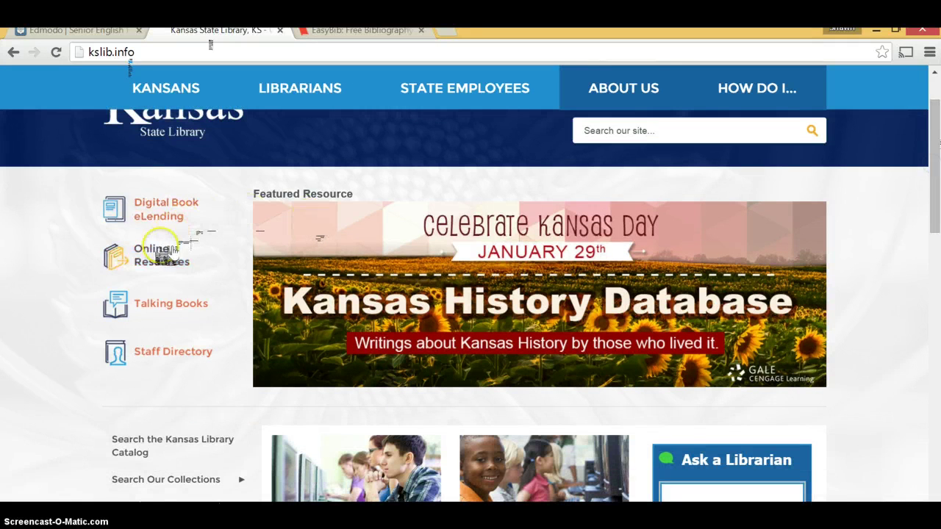
left_click(161, 257)
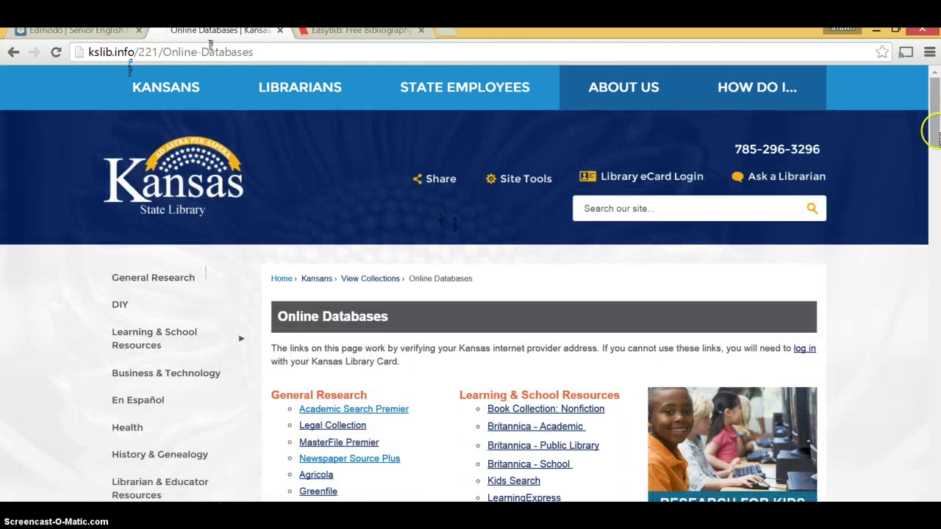
left_click_drag(934, 122, 936, 163)
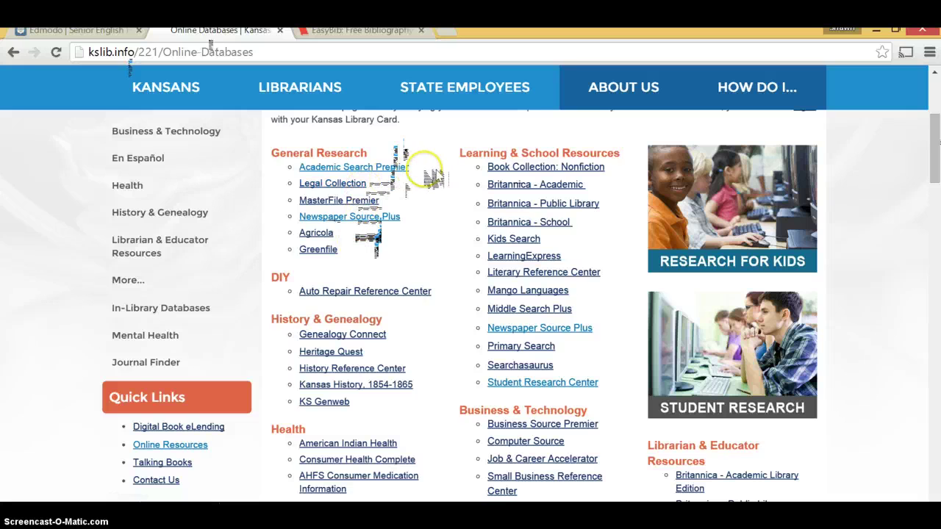
Mark the Academic Search Premier, MasterFile Premier, Newspaper Source Plus and Student Research Center entries in the database list
left_click_drag(339, 167, 316, 175)
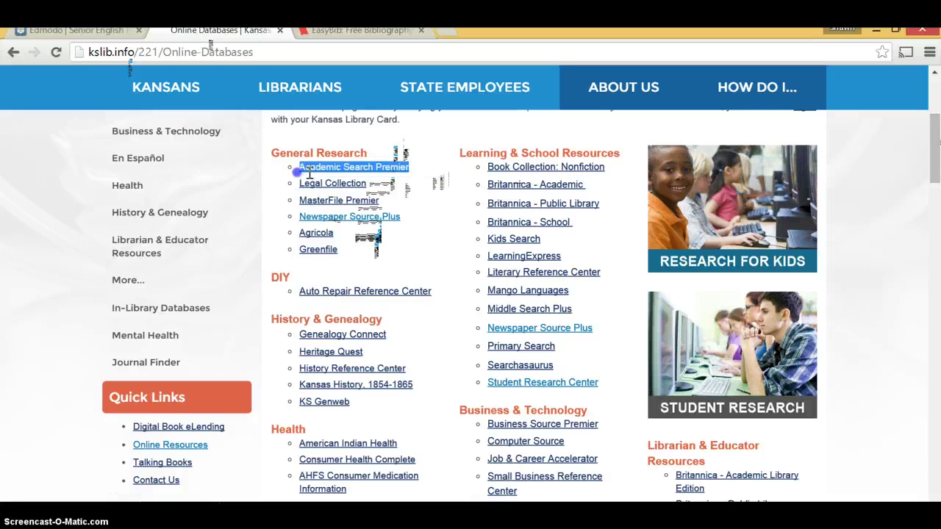
left_click_drag(412, 200, 298, 201)
left_click_drag(402, 217, 440, 217)
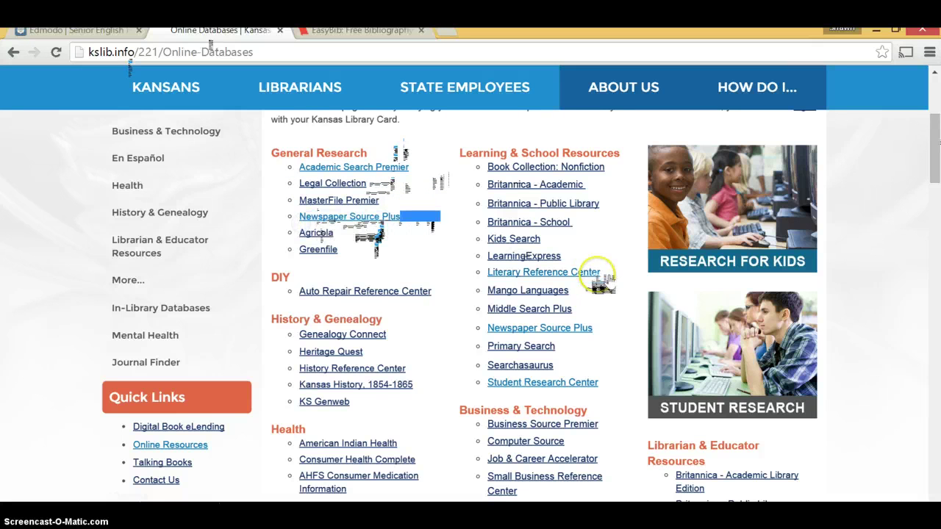
left_click_drag(599, 383, 485, 385)
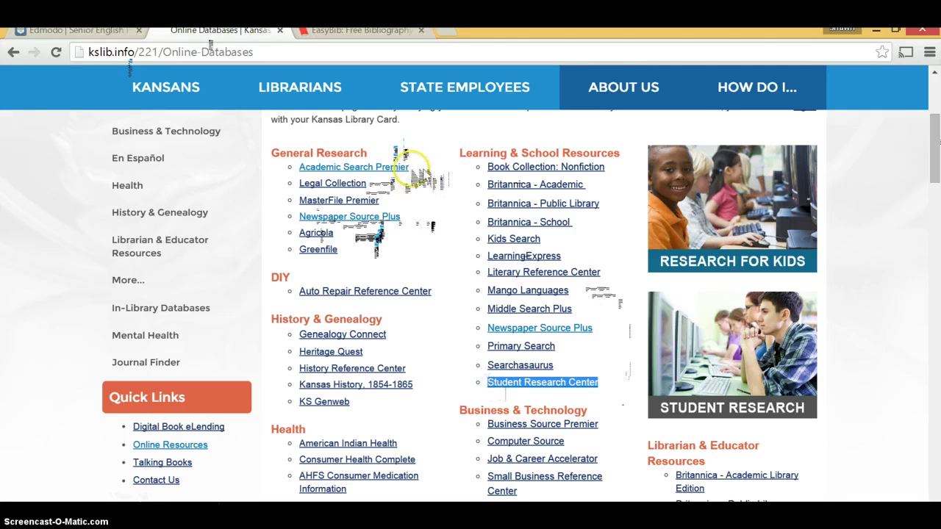
left_click_drag(409, 169, 303, 168)
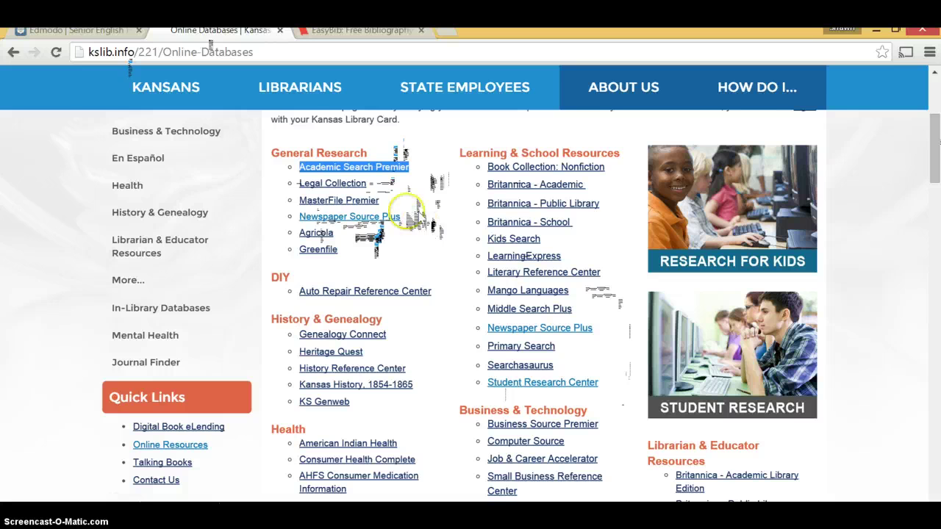
mouse_move(379, 201)
left_mouse_down()
mouse_move(303, 201)
mouse_move(376, 185)
left_mouse_up()
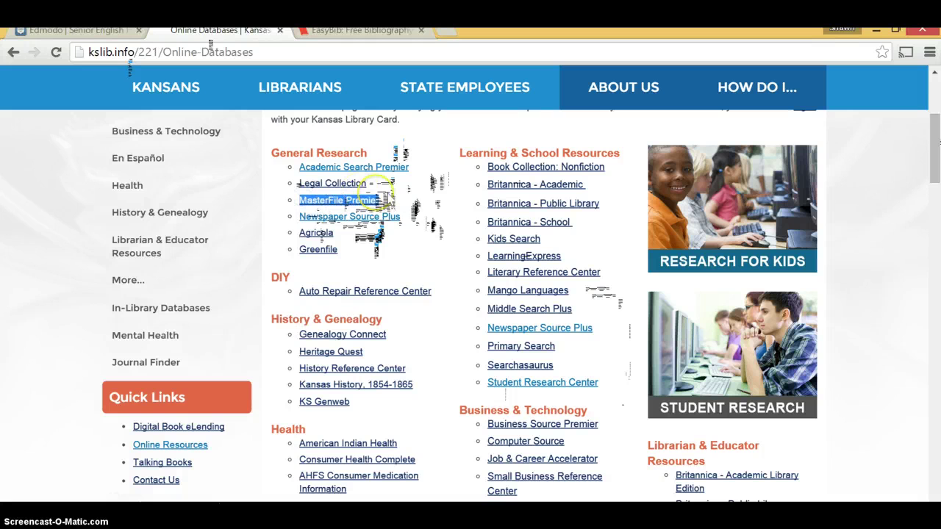
left_click_drag(401, 216, 306, 218)
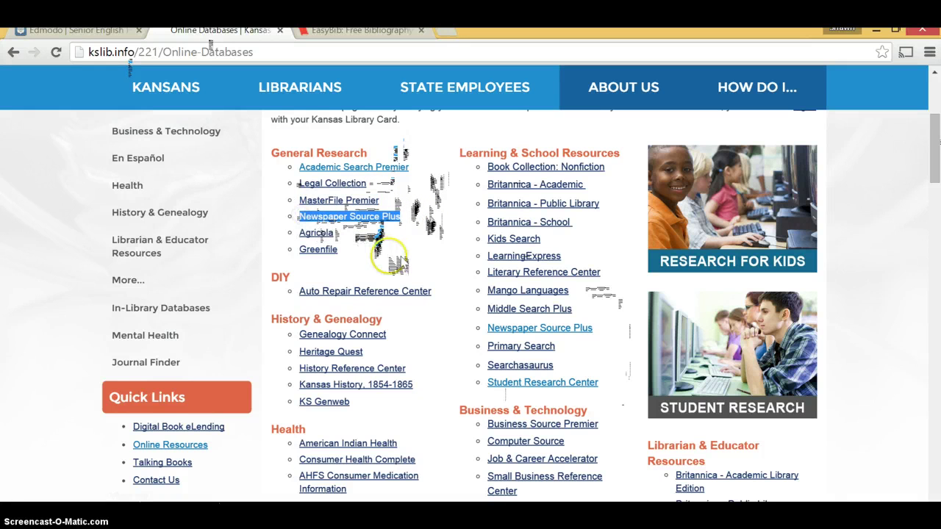
left_click_drag(598, 383, 502, 389)
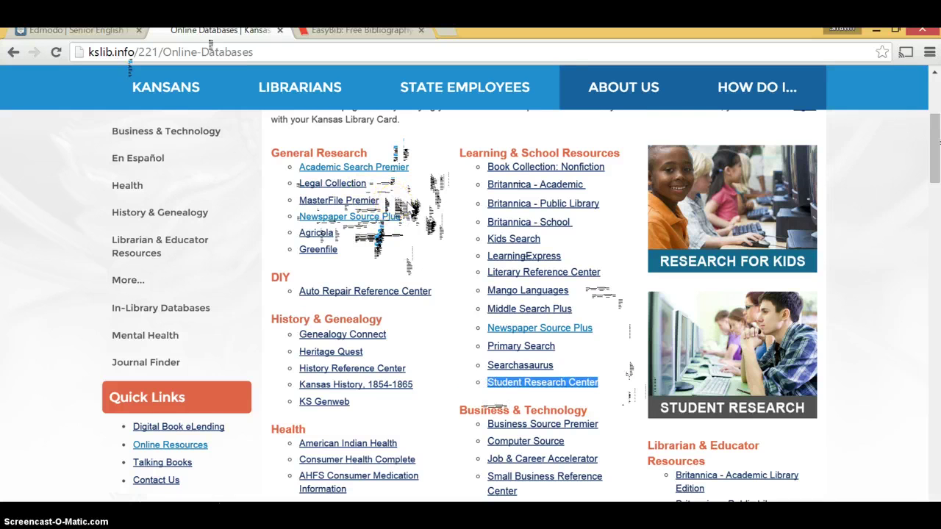
left_click(441, 265)
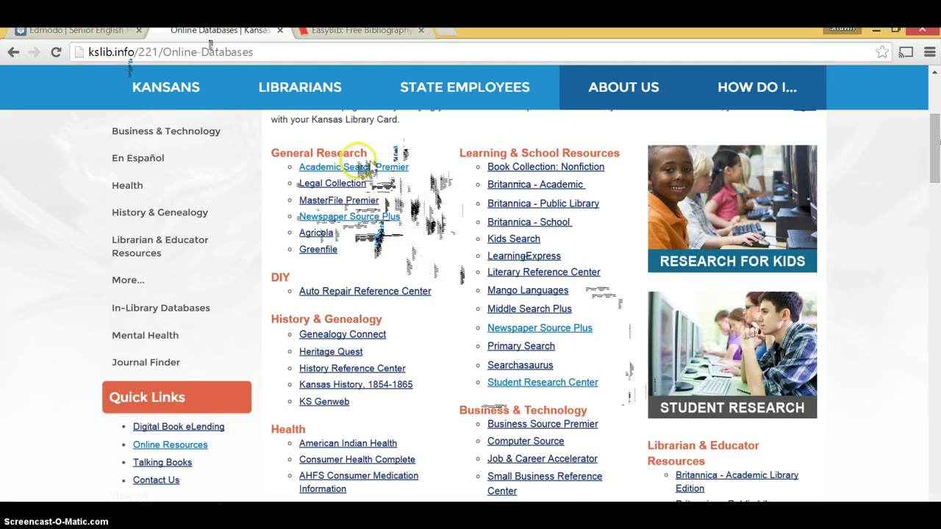
Open the Academic Search Premier database and mark its name above the search field
left_click(365, 168)
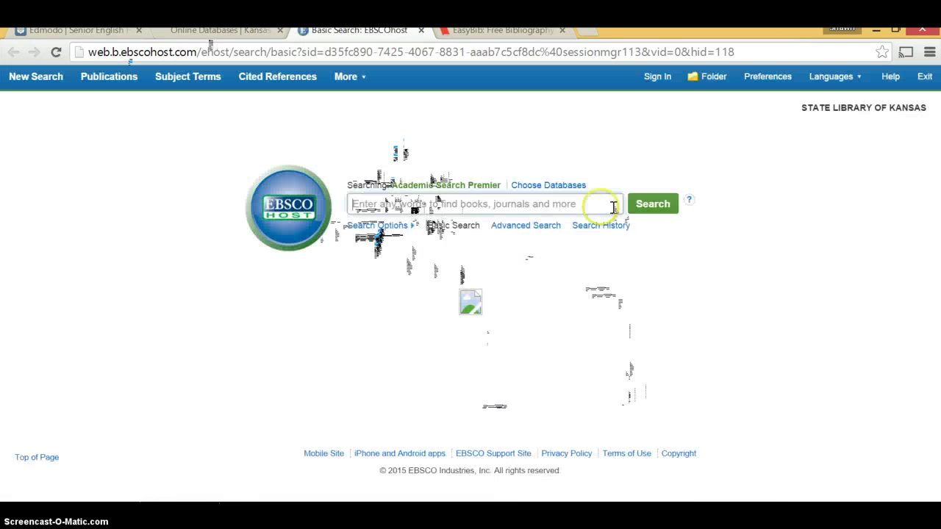
left_click_drag(515, 185, 395, 186)
left_click(358, 262)
left_click(286, 194)
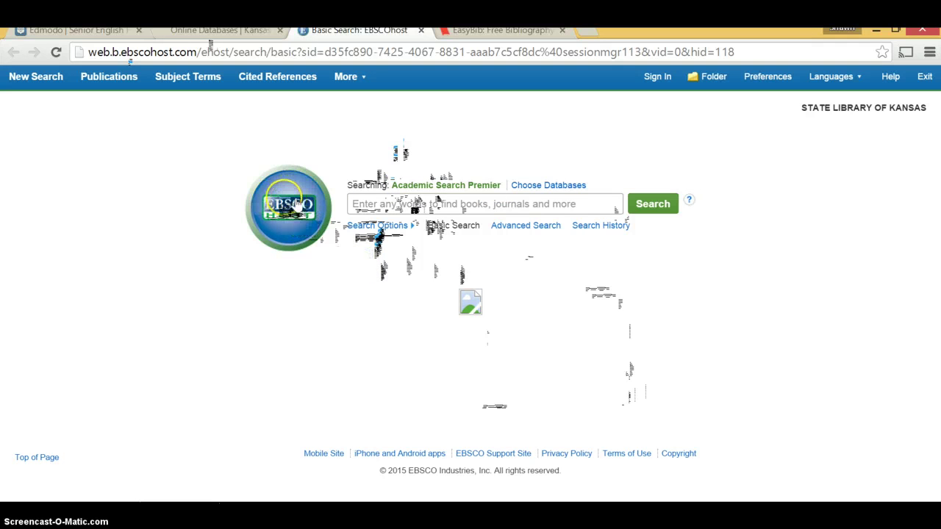
Search Academic Search Premier for "cell phones in school" using the suggested search term
left_click(372, 203)
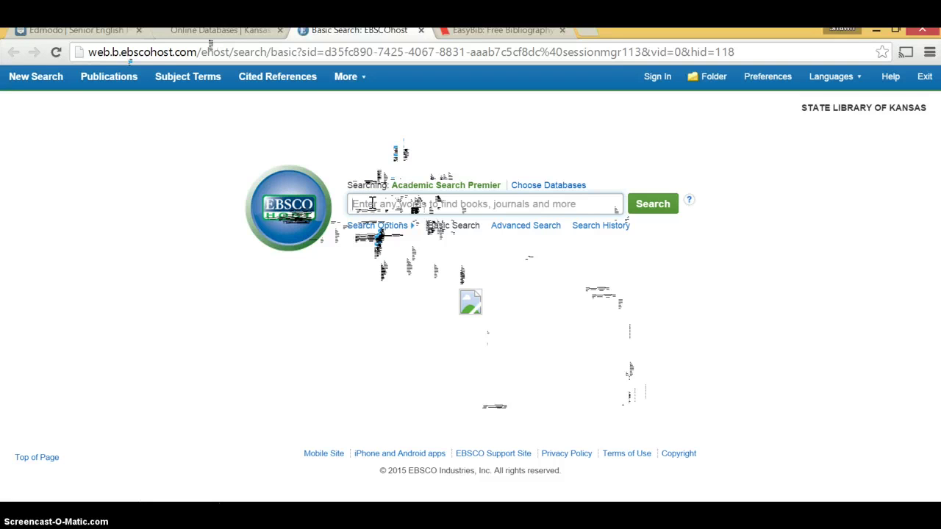
type("ce")
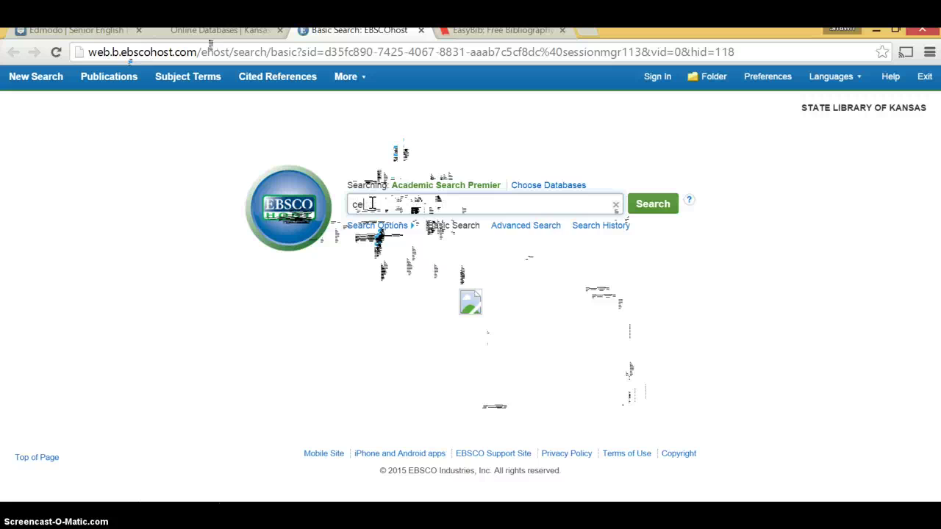
type("ll phones")
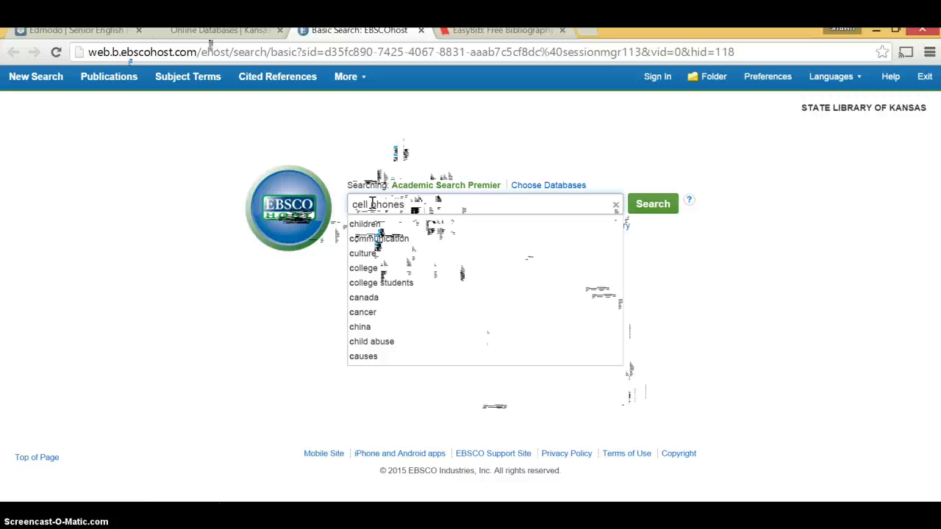
type(" in")
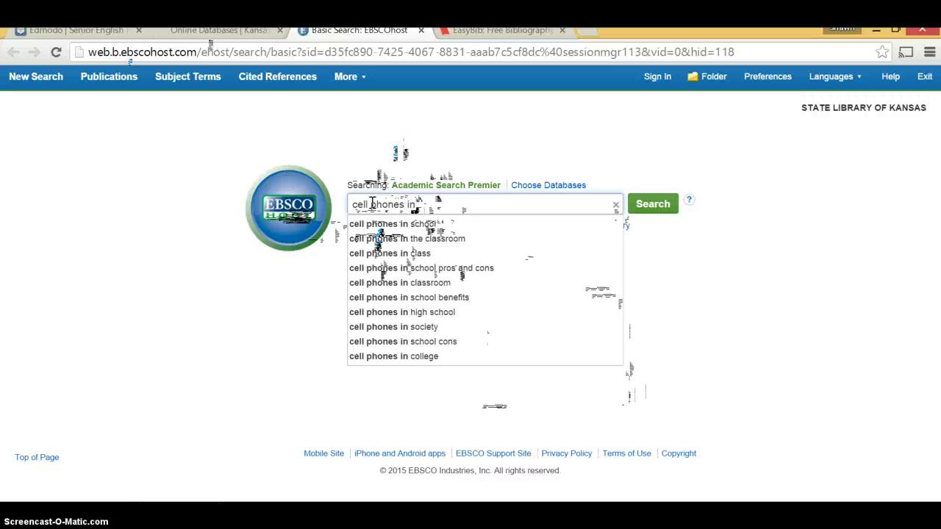
left_click(384, 223)
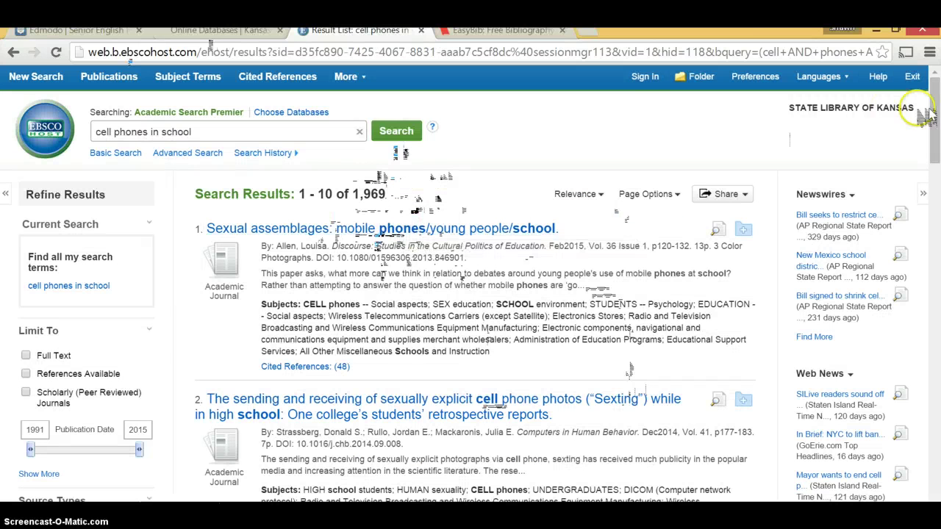
View the detailed record of the first search result and return to the result list
left_click_drag(938, 115, 937, 127)
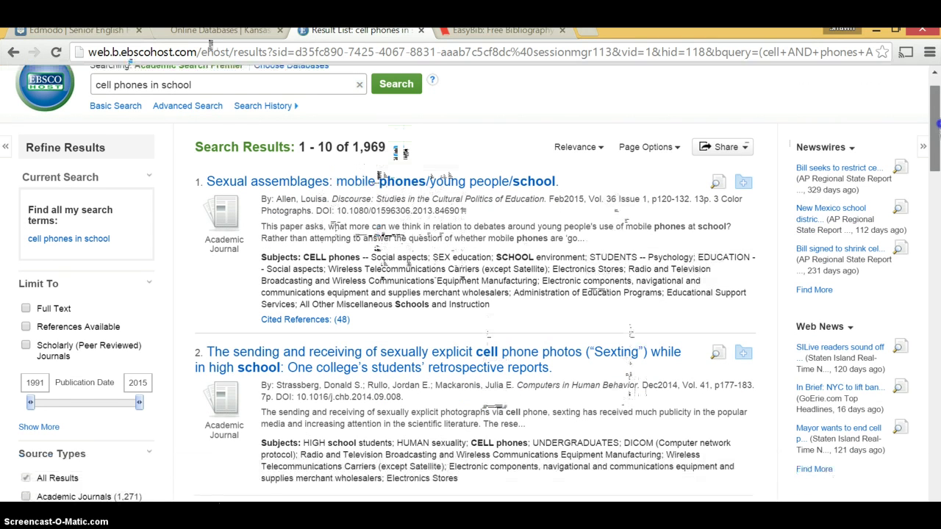
left_click_drag(387, 140, 352, 140)
left_click(572, 175)
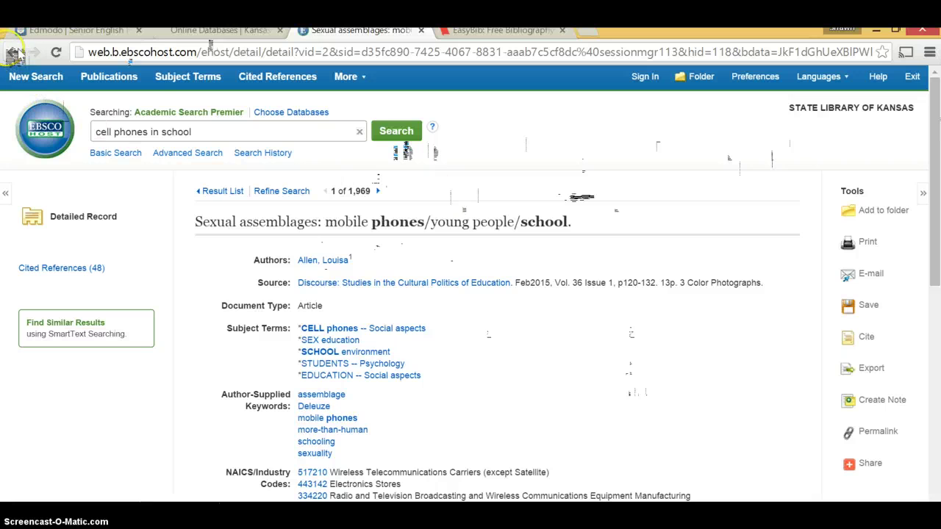
left_click(13, 53)
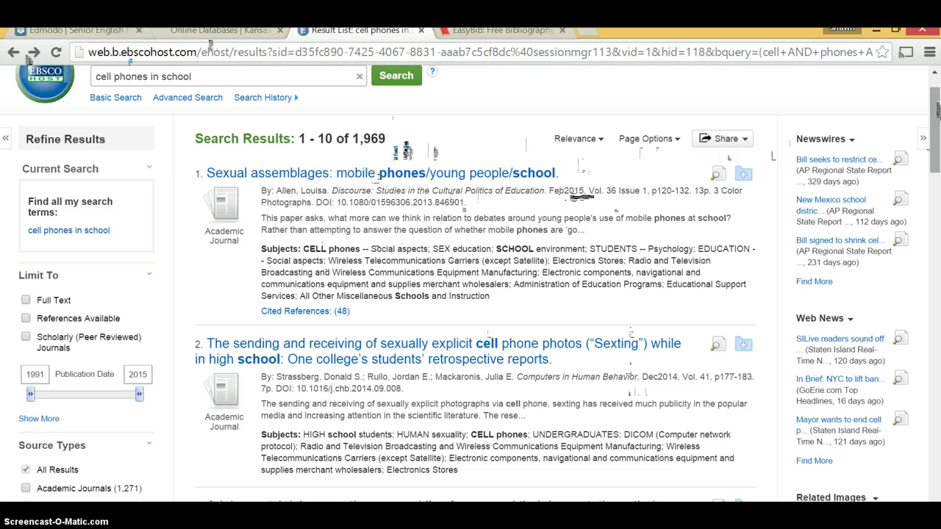
Limit the search results to Full Text and to the Academic Journals source type
scroll(937, 109, "down", 3)
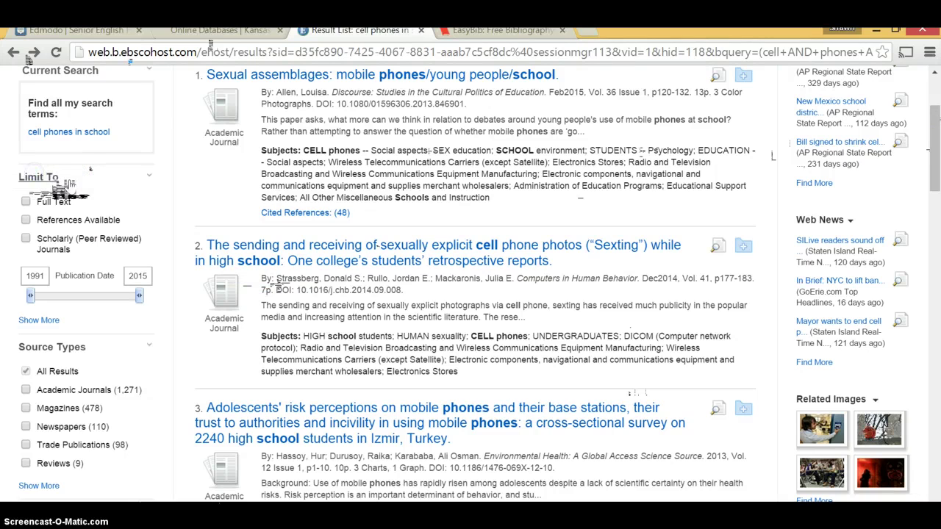
left_click(25, 201)
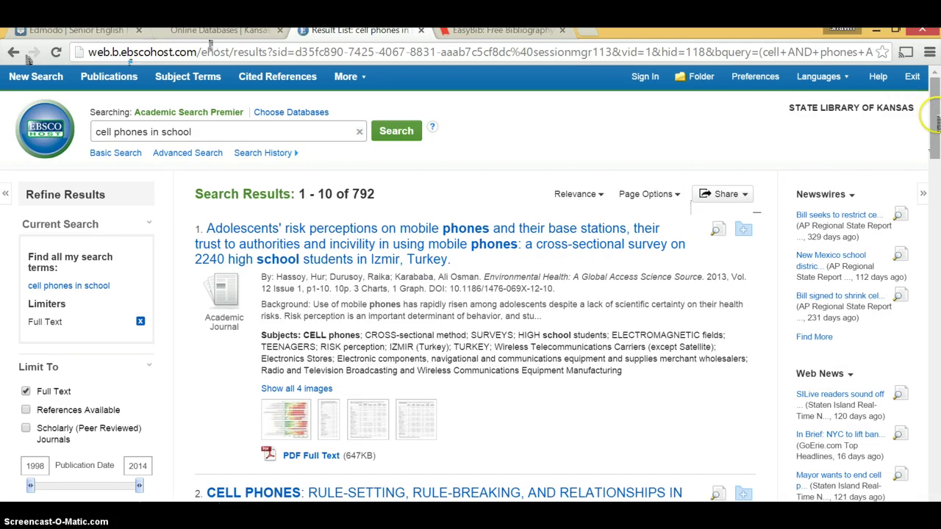
left_click_drag(937, 121, 936, 140)
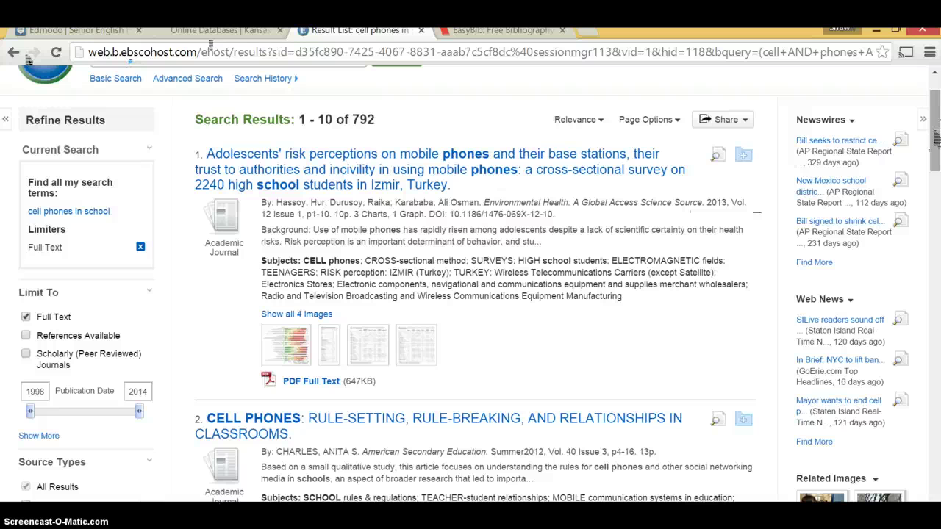
left_click(938, 125)
left_click_drag(938, 132, 932, 193)
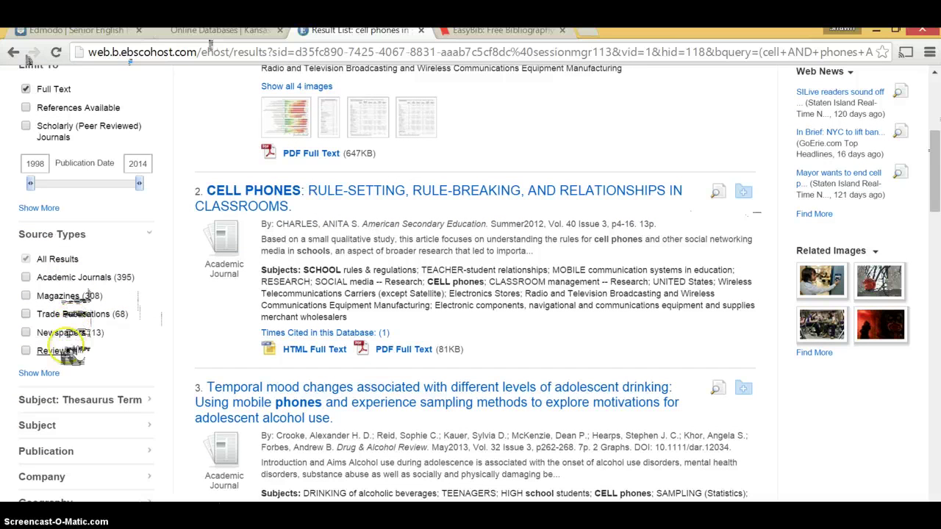
left_click(26, 278)
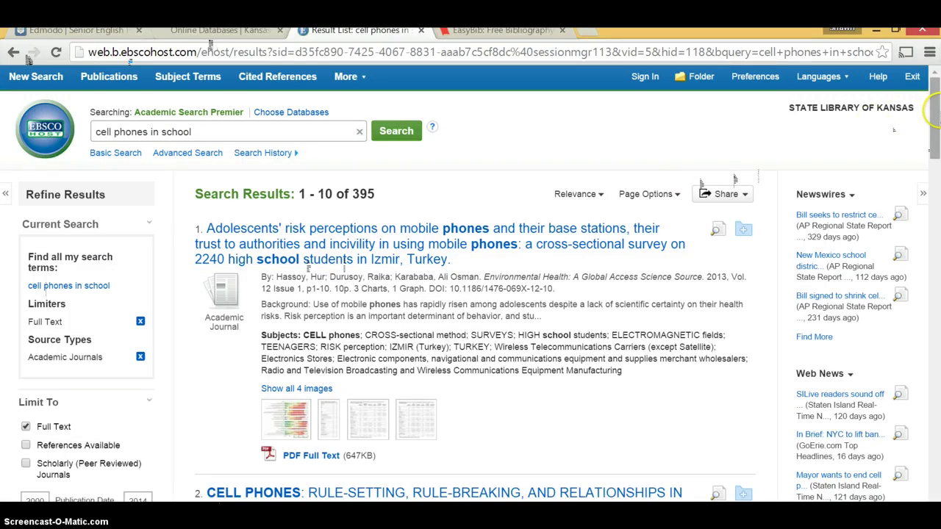
View the detailed record of "CELL PHONES: RULE-SETTING, RULE-BREAKING, AND RELATIONSHIPS IN CLASSROOMS" and return to the result list
left_click_drag(935, 115, 934, 182)
left_click(224, 215)
left_click_drag(229, 218, 366, 211)
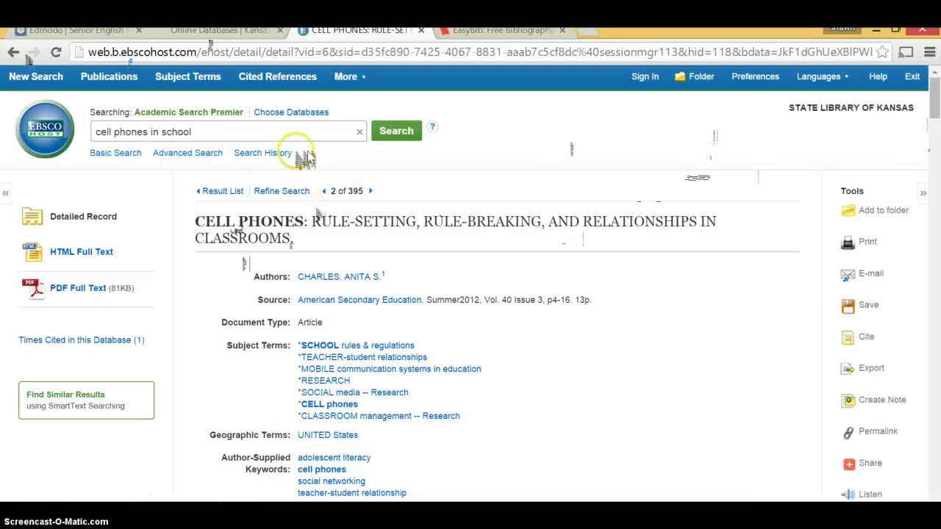
left_click(13, 52)
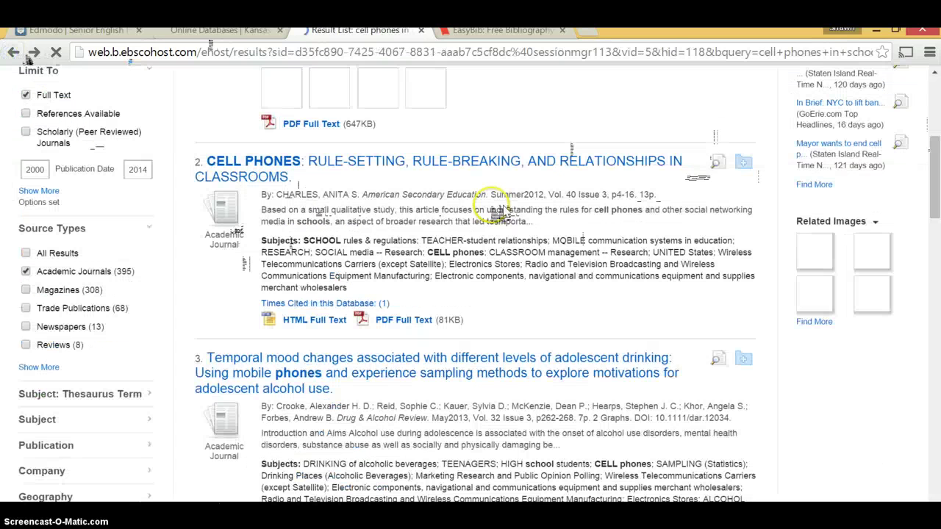
Mark the summary and publication line of the rule-setting article in the results, and open its HTML full text
left_click_drag(254, 210, 614, 217)
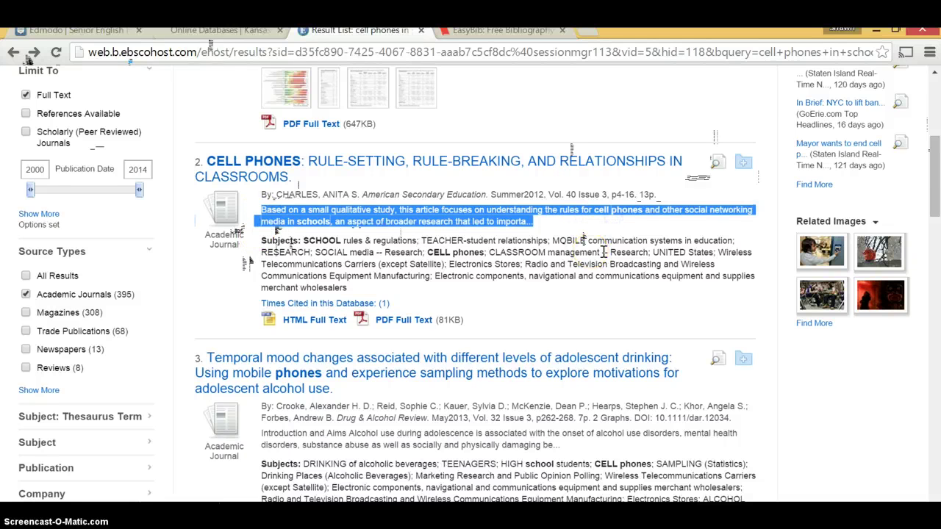
left_click_drag(288, 194, 671, 197)
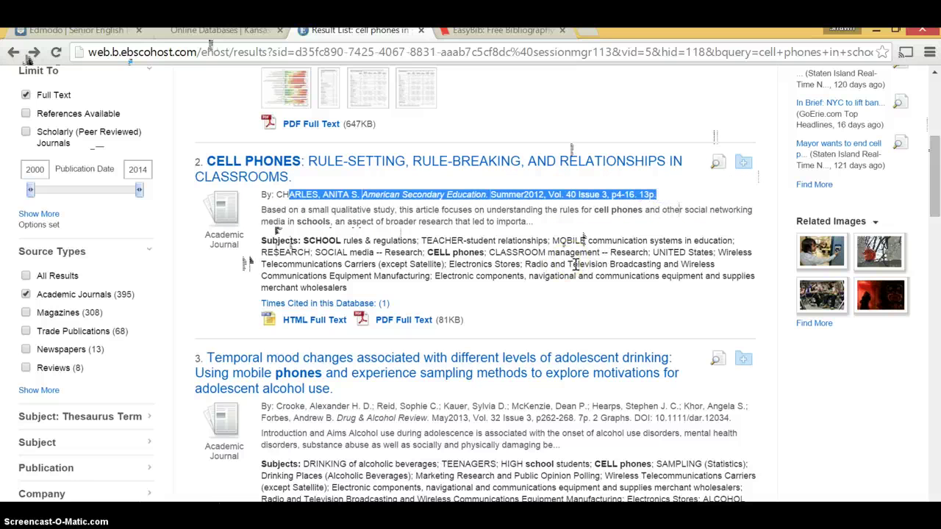
left_click(316, 322)
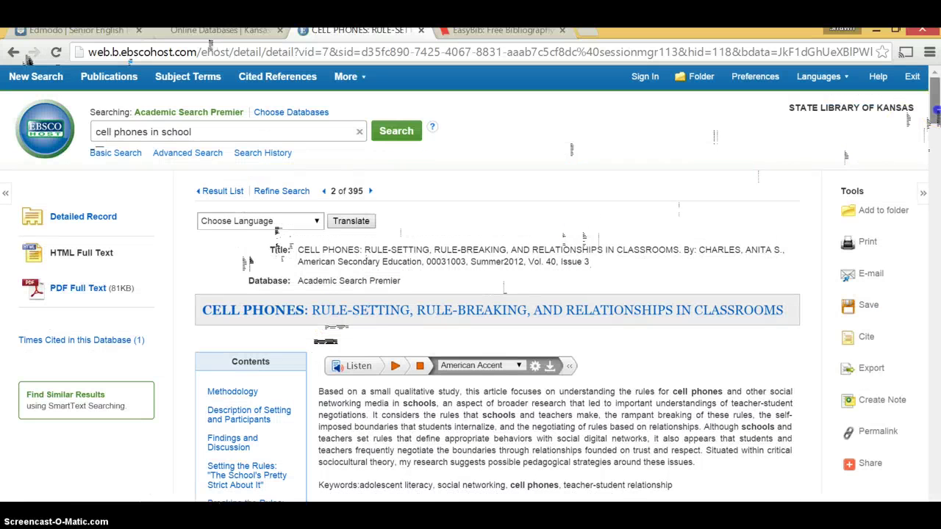
Mark the Title and Database details above the full-text article, and clear the selection
scroll(933, 111, "down", 1)
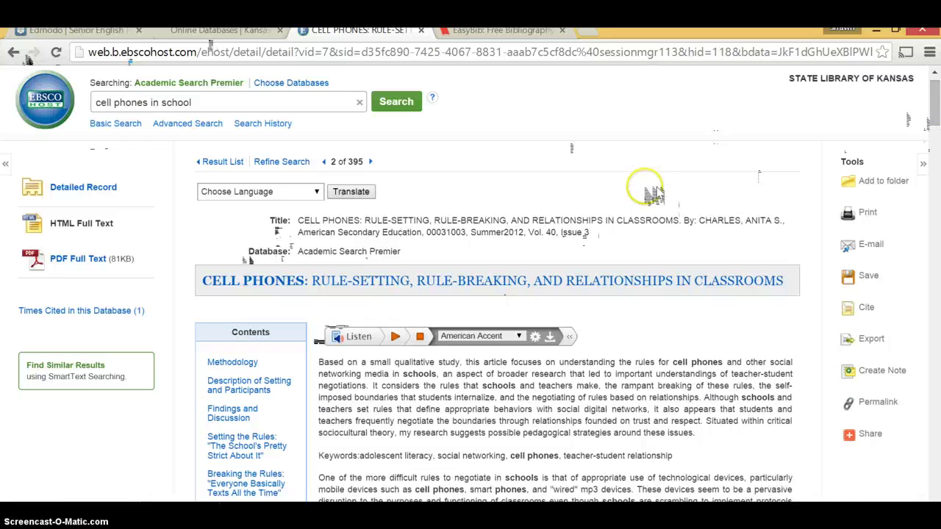
left_click_drag(599, 235, 311, 223)
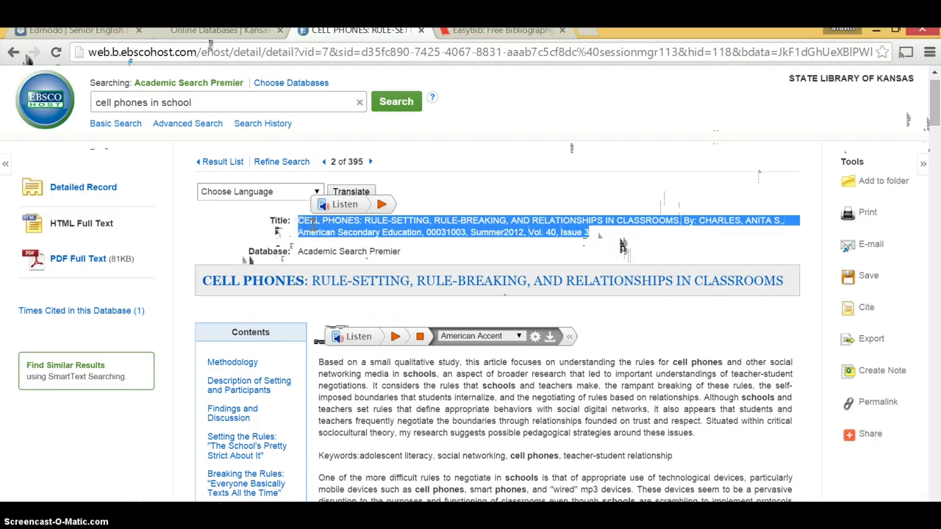
left_click_drag(414, 256, 298, 264)
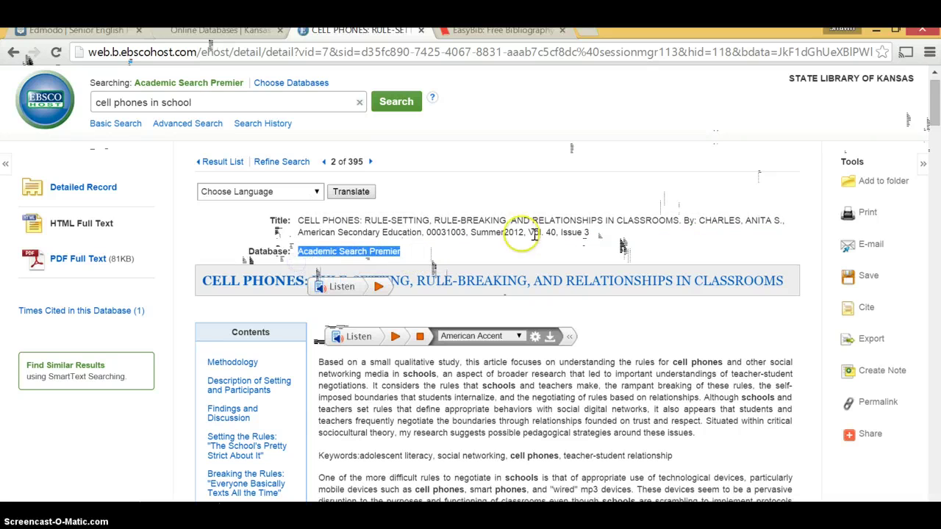
left_click(763, 351)
Look through the start of the article's full text and mark the Findings and Discussion entry in its Contents
mouse_move(934, 94)
left_mouse_down()
mouse_move(936, 371)
mouse_move(935, 112)
left_mouse_up()
scroll(931, 99, "up", 1)
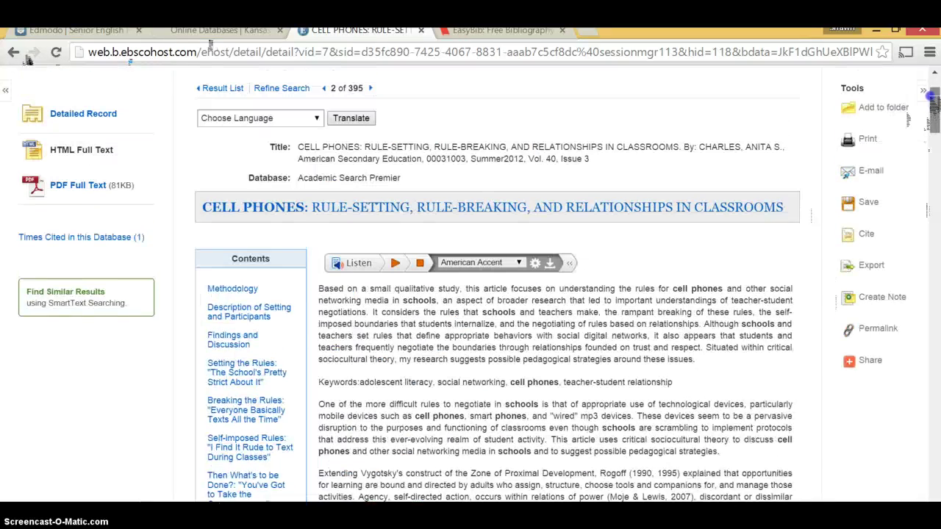
left_click_drag(930, 99, 931, 97)
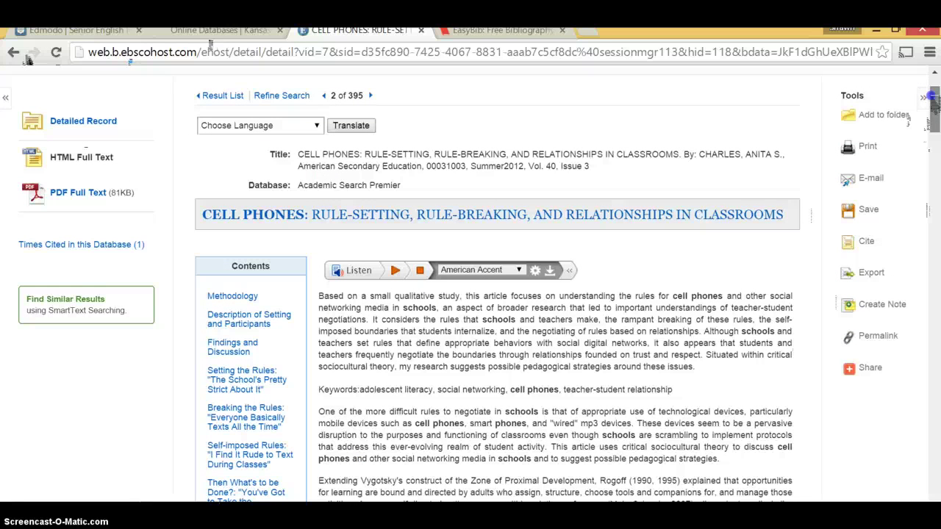
left_click_drag(930, 99, 931, 118)
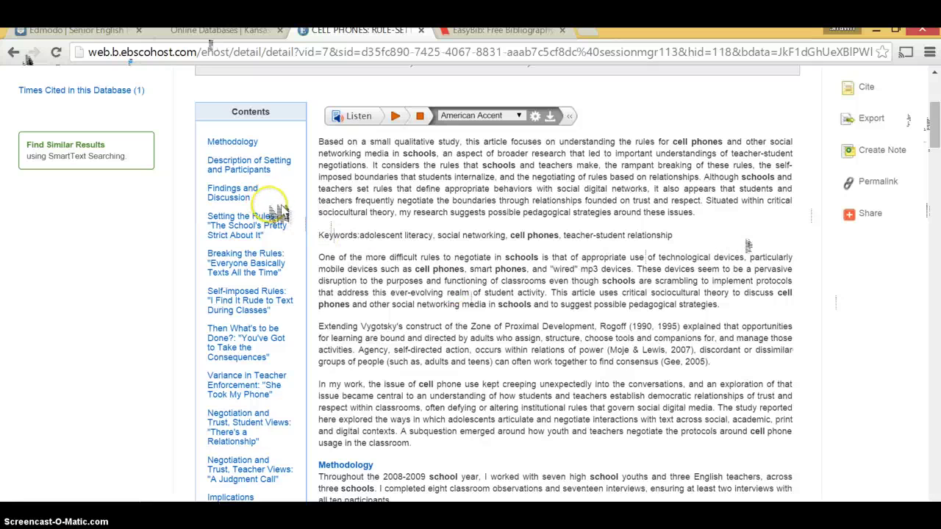
triple_click(206, 184)
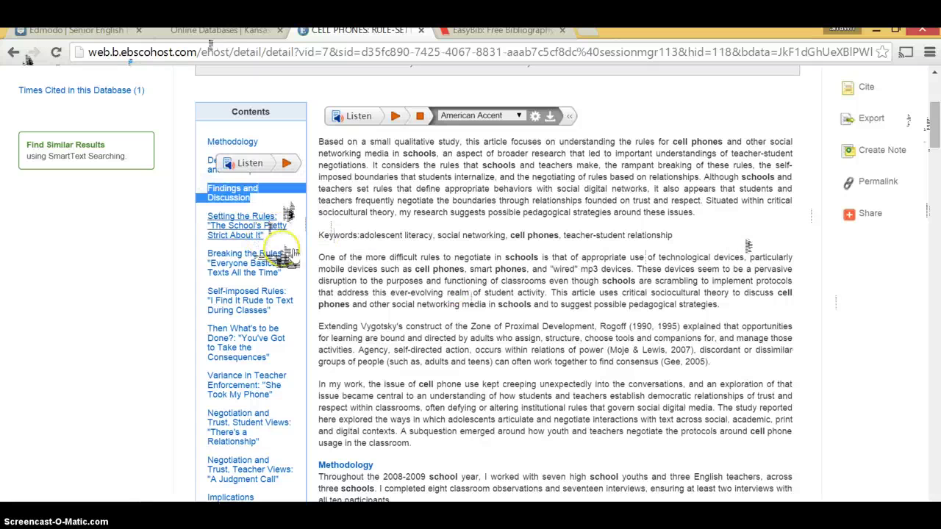
Mark the Contents entries from "Setting the Rules" onward, and review the three entries from Methodology to Findings and Discussion
left_click(197, 212)
left_click_drag(207, 214, 305, 501)
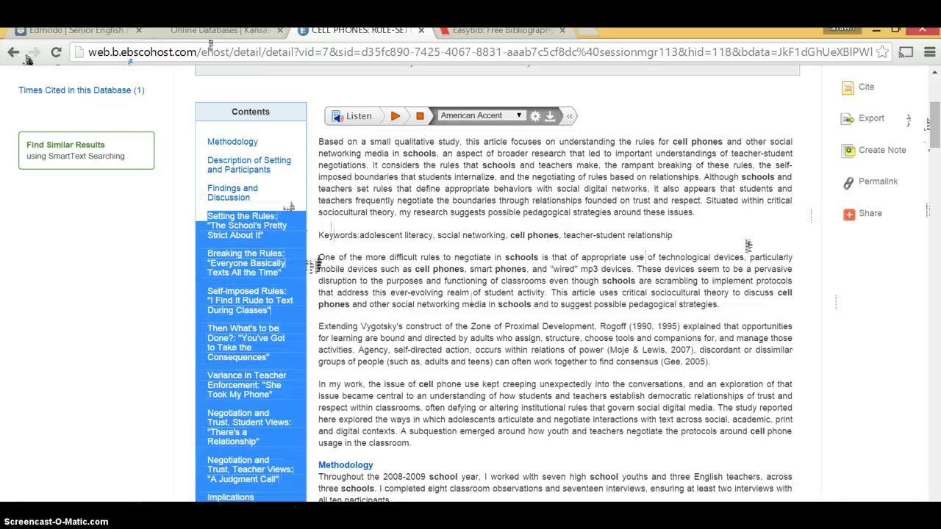
mouse_move(934, 139)
left_mouse_down()
mouse_move(934, 150)
mouse_move(935, 129)
left_mouse_up()
left_click(221, 253)
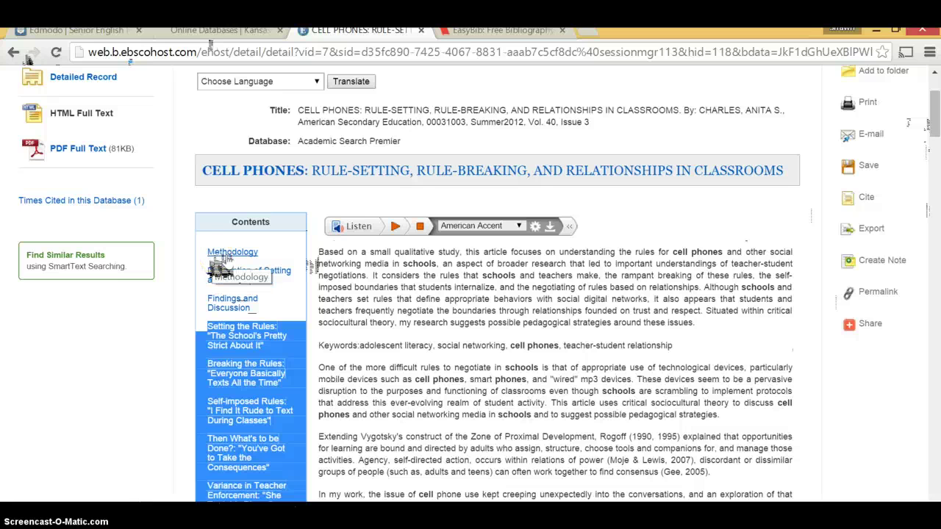
left_click(266, 283)
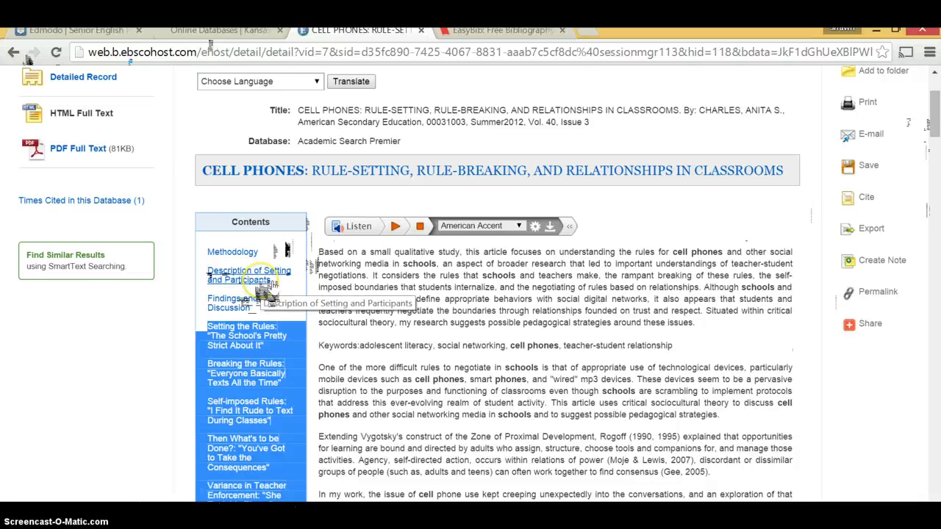
left_click(221, 307)
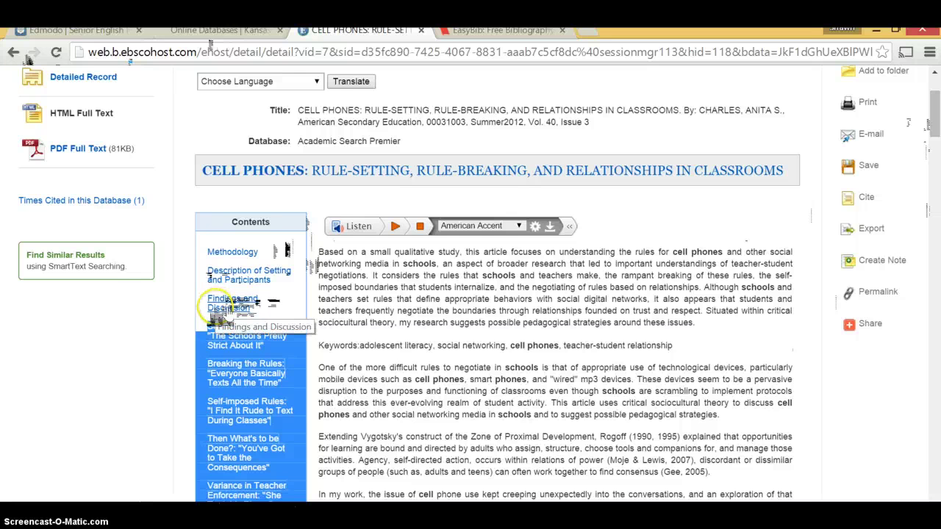
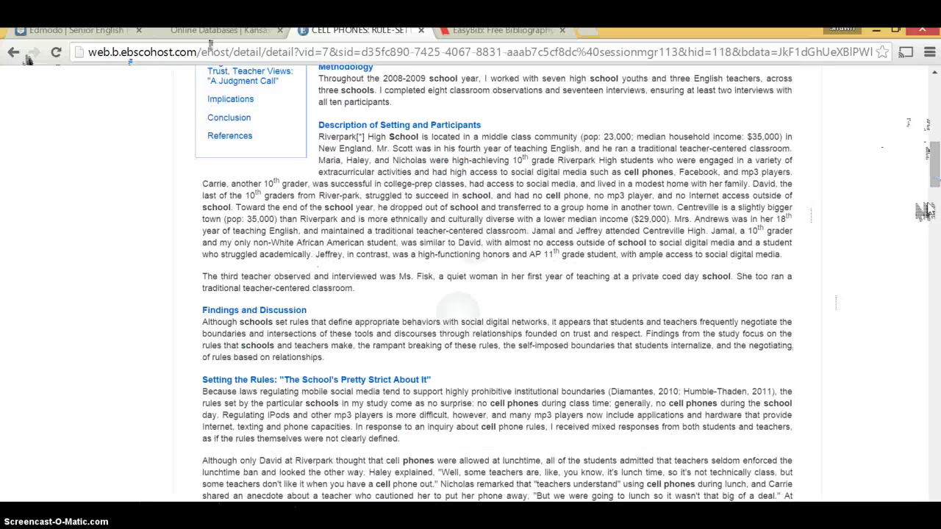
Enlarge the article page and look over its title details, abstract, keywords and introductory paragraphs
key("ctrl+plus")
key("ctrl+plus")
key("ctrl+plus")
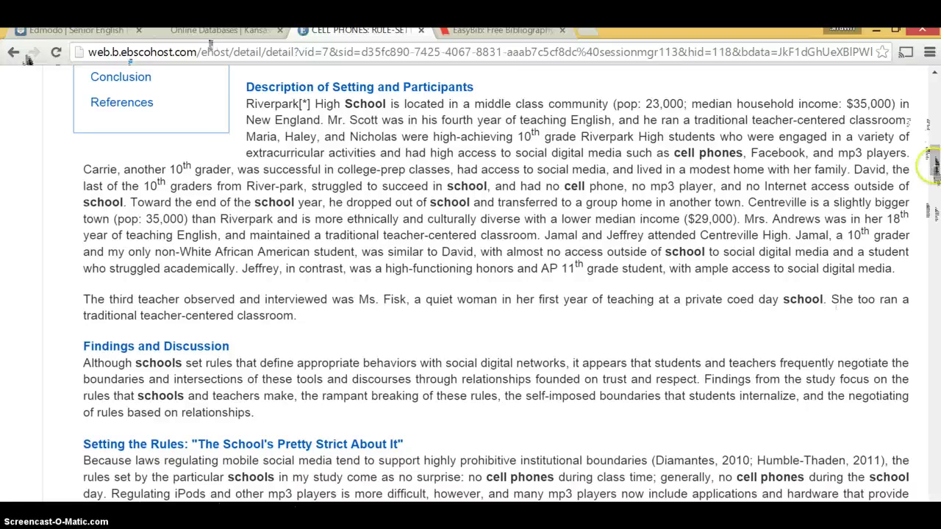
scroll(879, 198, "up", 5)
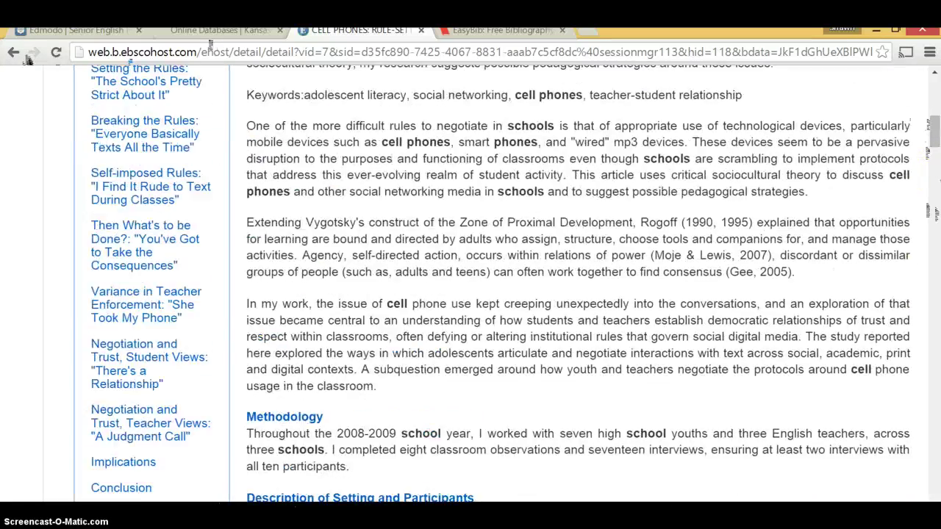
scroll(586, 376, "up", 4)
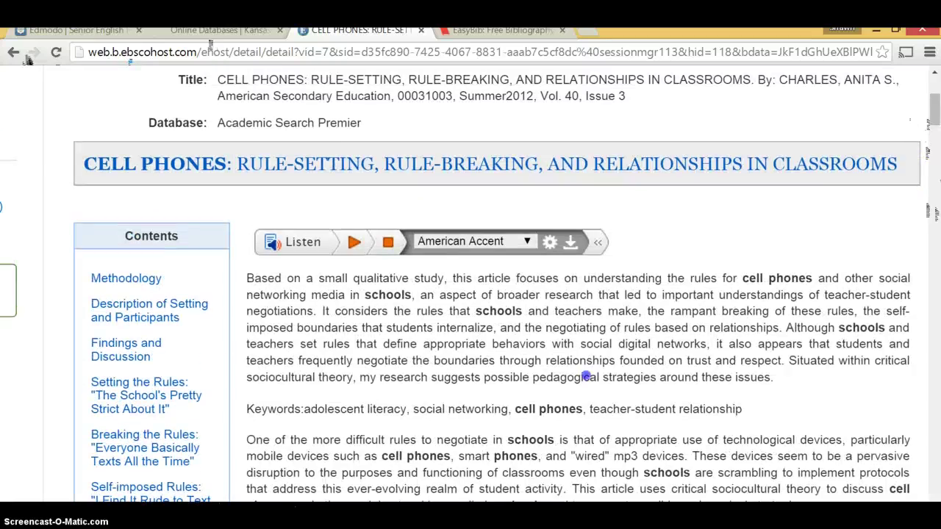
scroll(586, 376, "down", 3)
scroll(577, 380, "up", 2)
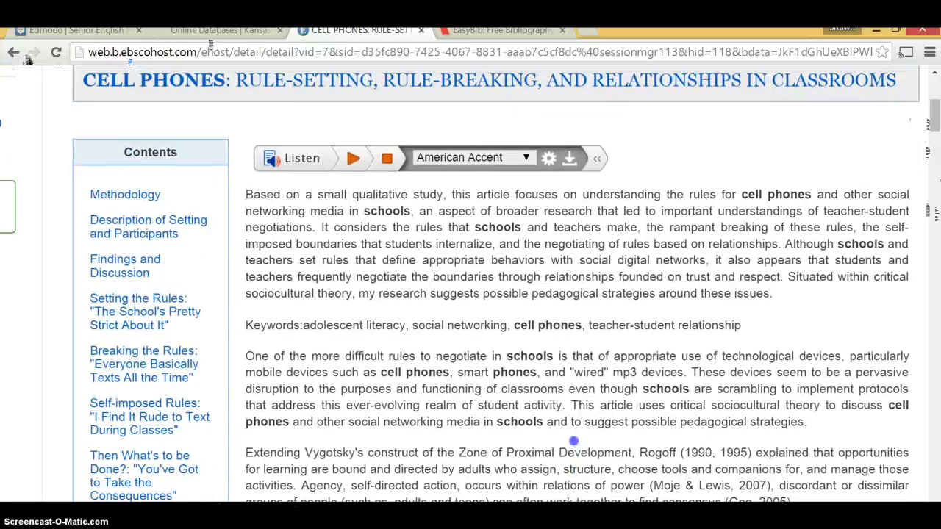
scroll(573, 441, "down", 1)
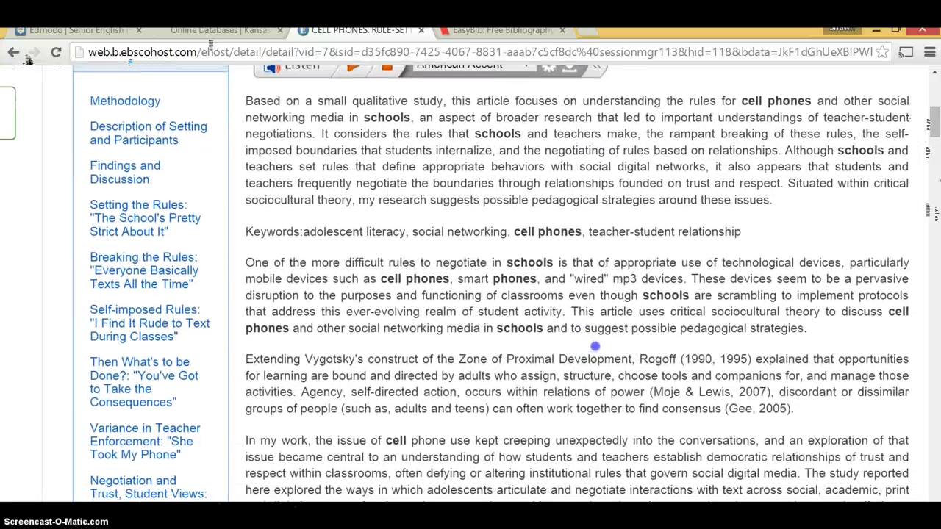
scroll(594, 346, "down", 1)
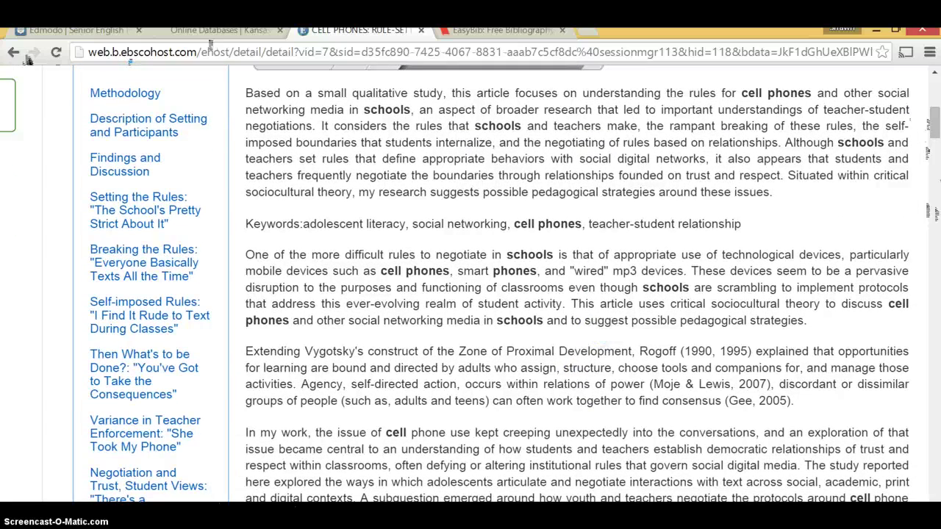
Jump to the article's Findings and Discussion section, mark the heading Setting the Rules: "The School's Pretty Strict About It", and clear the selection
left_click(139, 173)
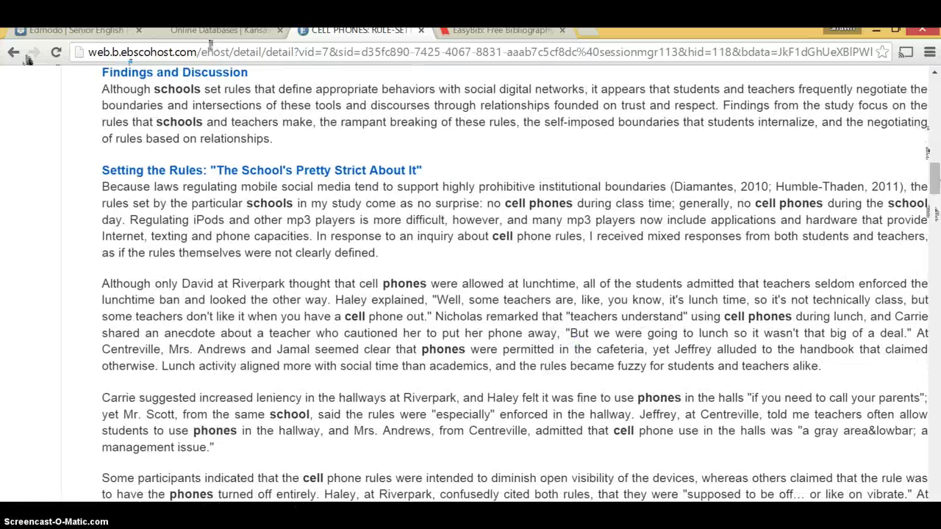
key("ctrl+plus")
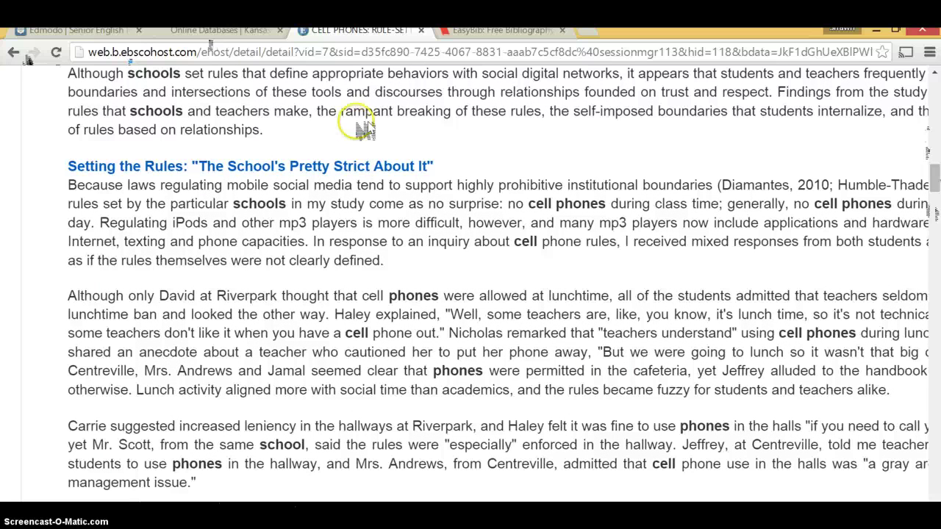
left_click_drag(150, 133, 468, 171)
left_click_drag(156, 154, 63, 167)
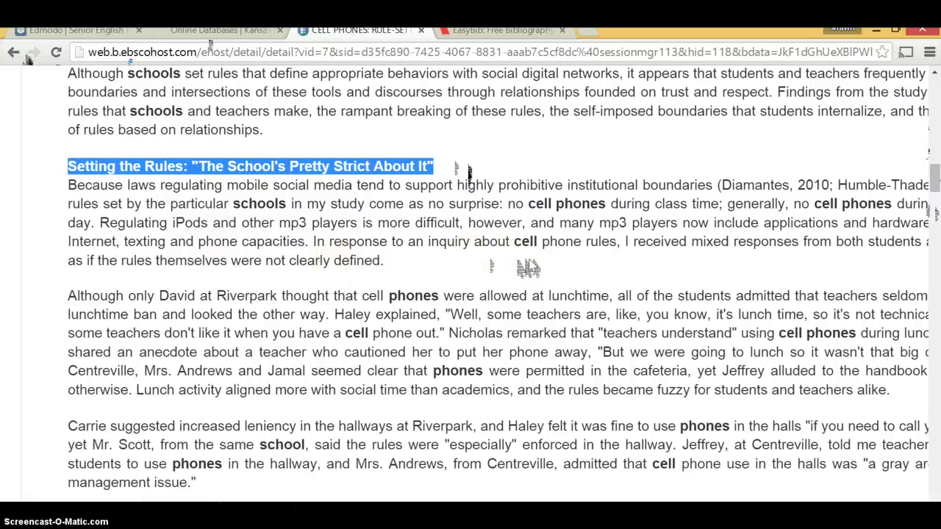
left_click(518, 260)
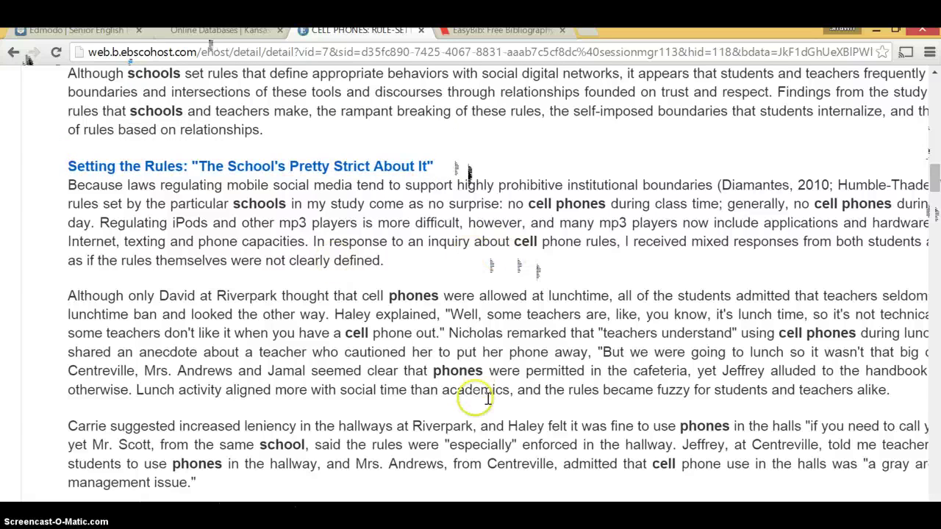
Reduce the page zoom and mark the heading Breaking the Rules: "Everyone Basically Texts All the Time"
key("ctrl+0")
key("ctrl+minus")
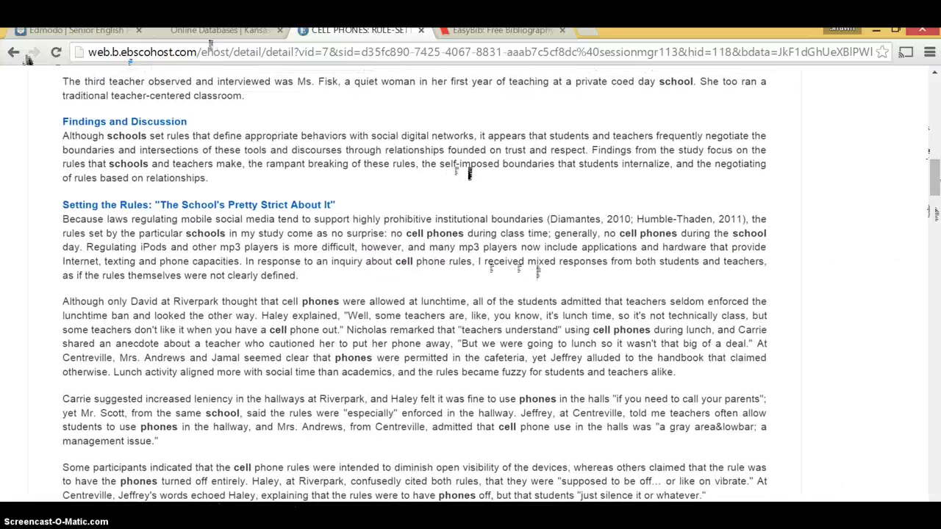
scroll(592, 297, "down", 5)
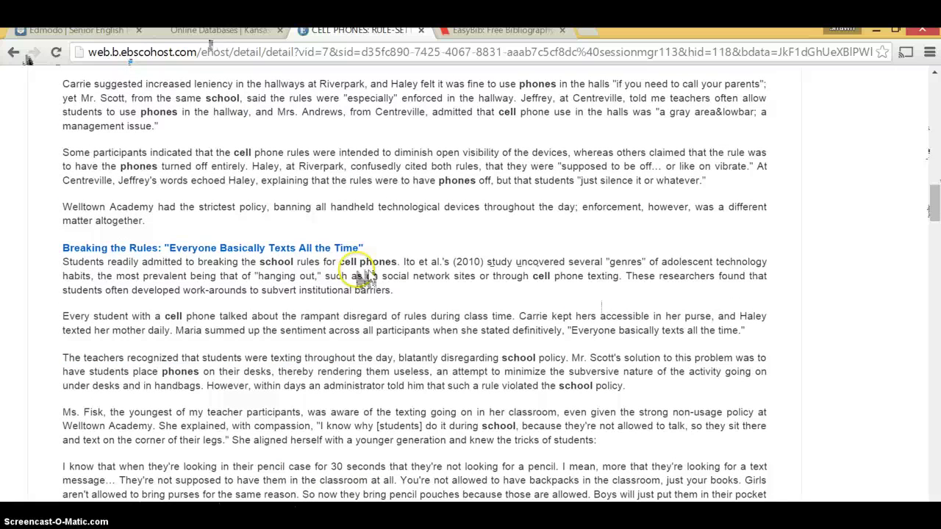
left_click_drag(374, 250, 62, 248)
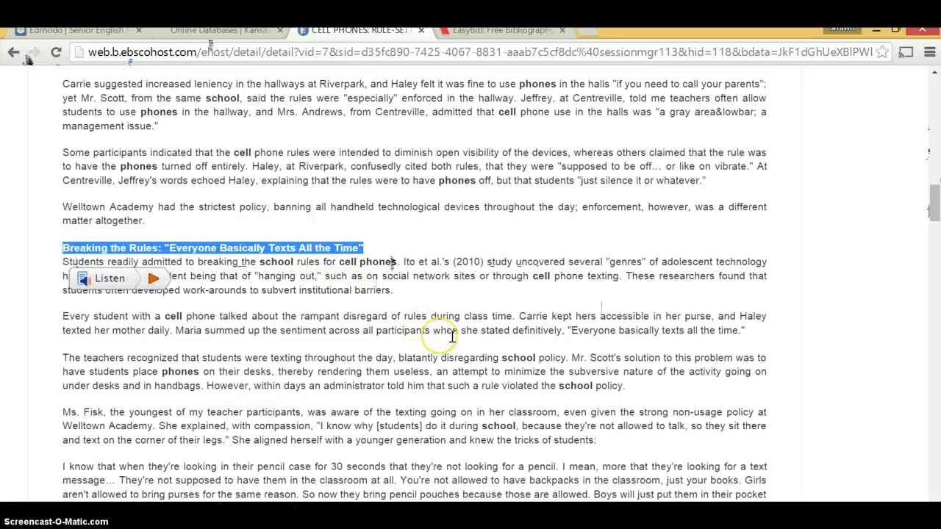
Look through the sections on breaking the rules, self-imposed rules and consequences, with the page zoom reduced one more level
scroll(636, 406, "down", 2)
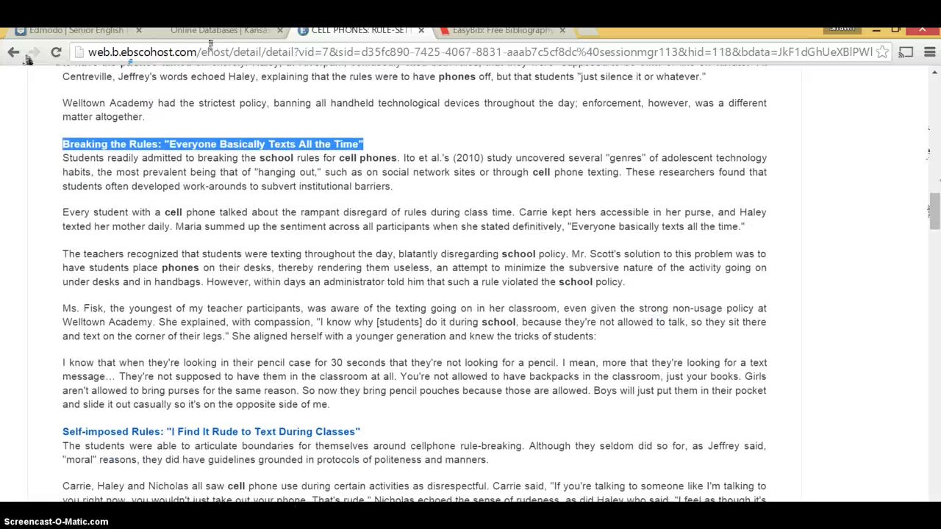
scroll(664, 305, "down", 5)
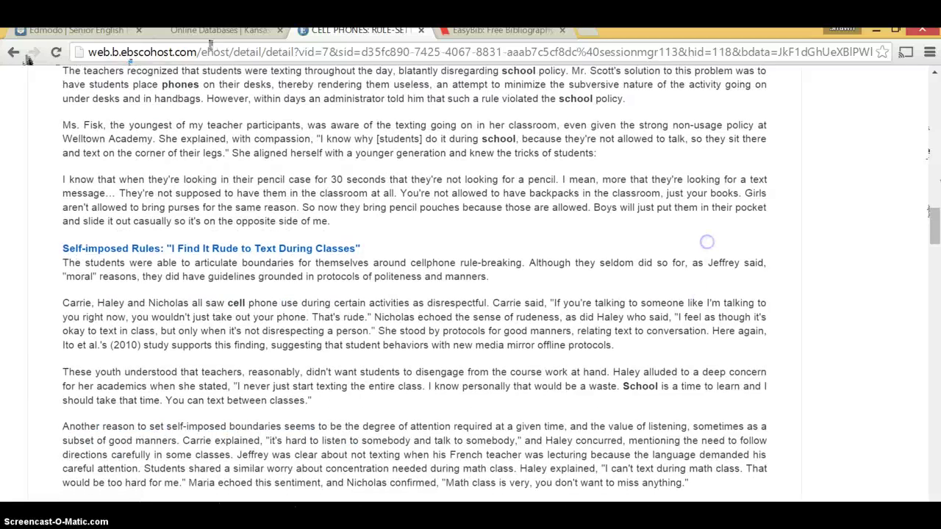
scroll(629, 440, "down", 5)
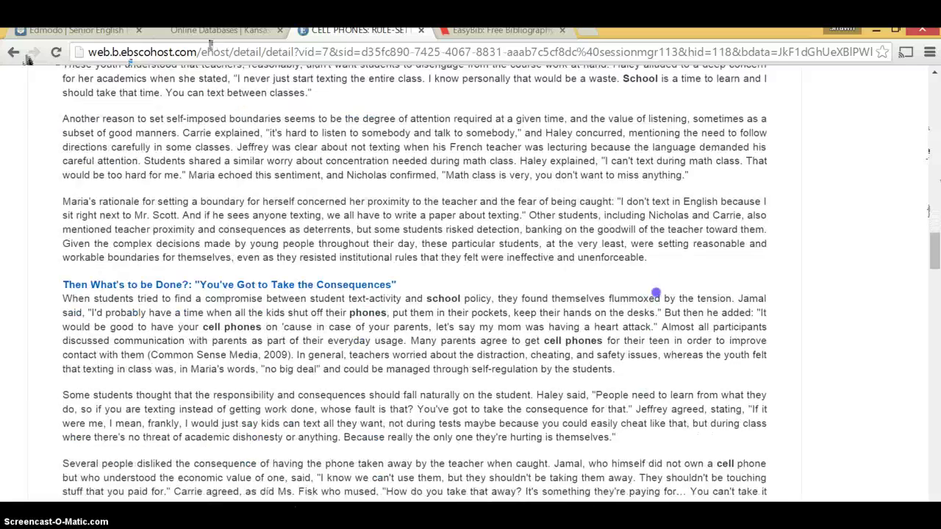
scroll(671, 325, "up", 6)
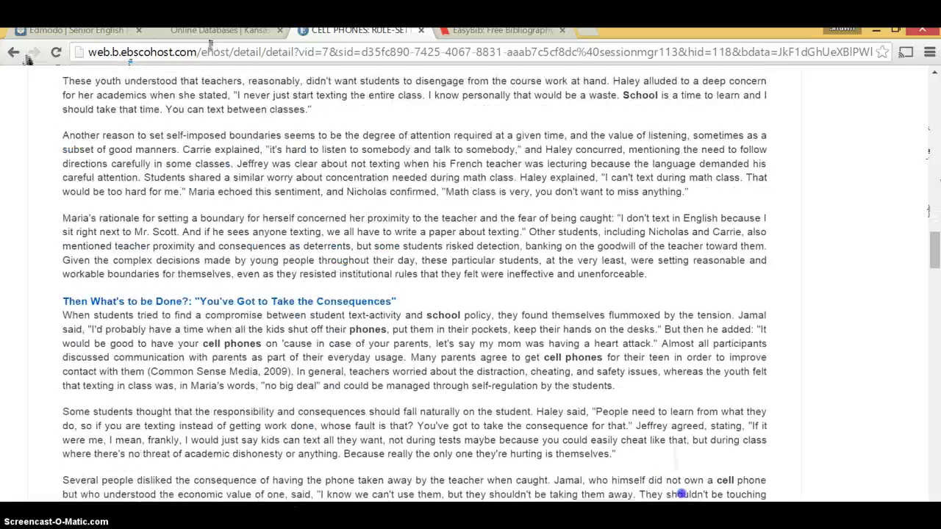
key("ctrl+minus")
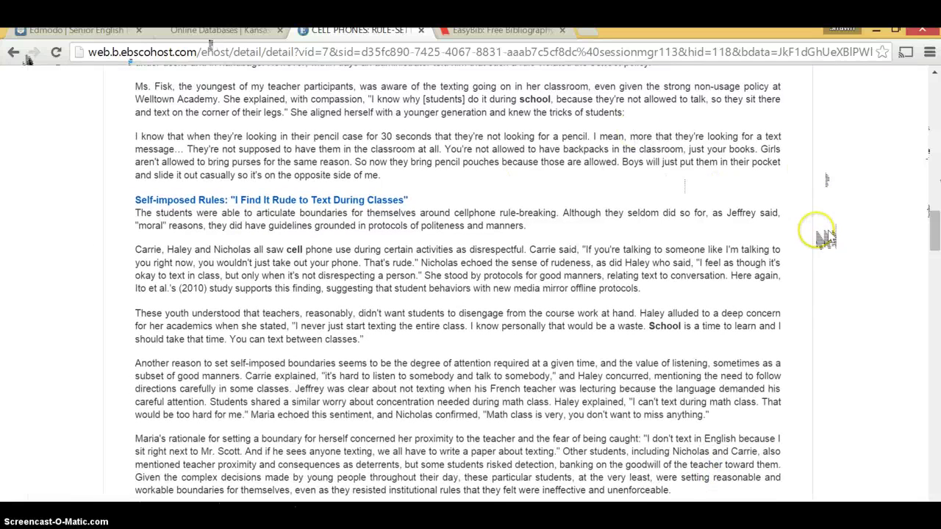
left_click_drag(932, 229, 911, 236)
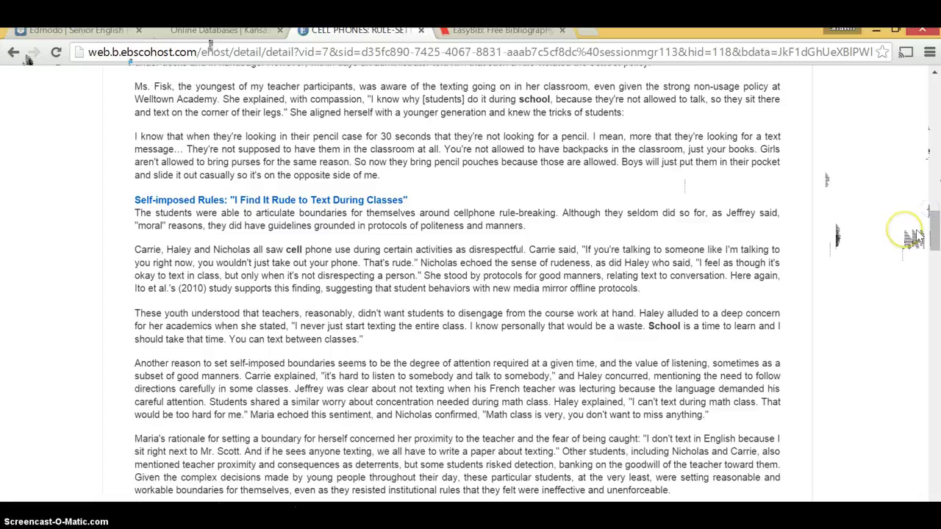
Return to the beginning of the article and review its citation details, Contents and abstract
scroll(912, 235, "down", 2)
scroll(758, 400, "up", 9)
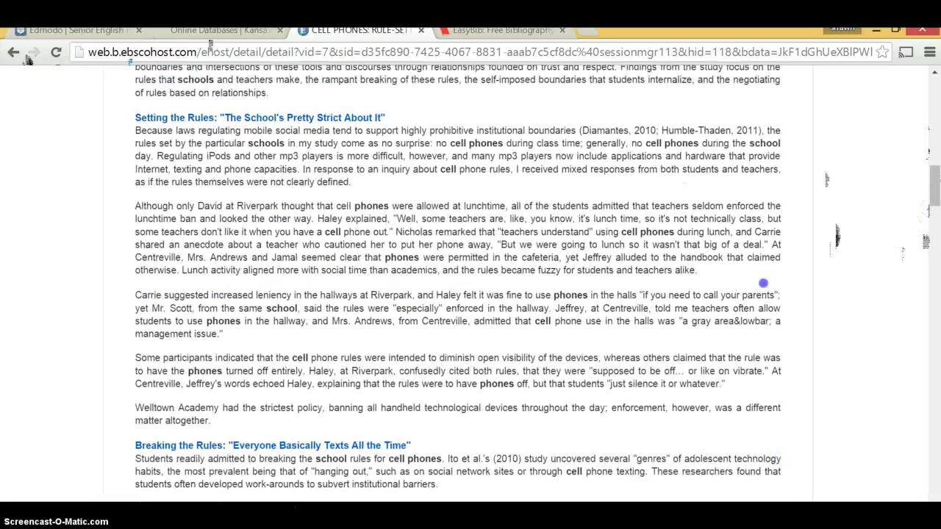
scroll(763, 283, "up", 10)
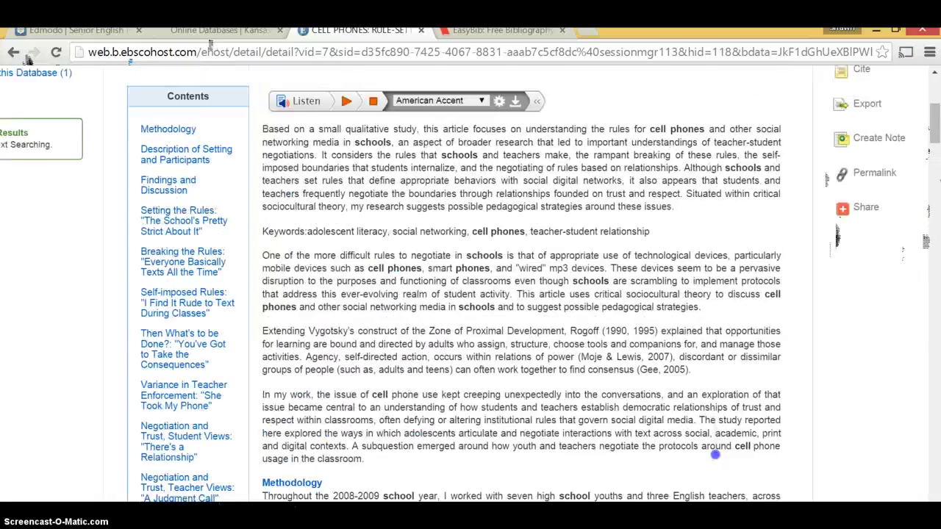
scroll(714, 455, "up", 4)
scroll(713, 320, "down", 2)
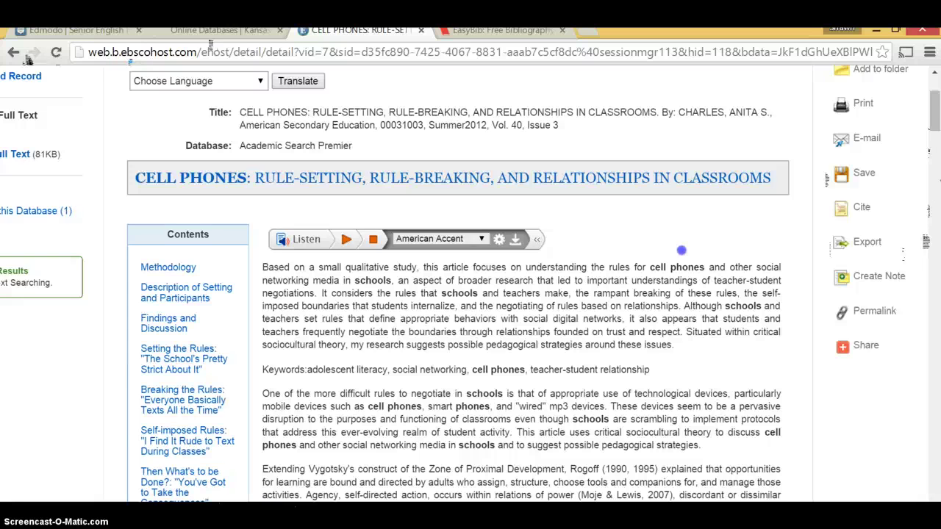
scroll(682, 251, "down", 2)
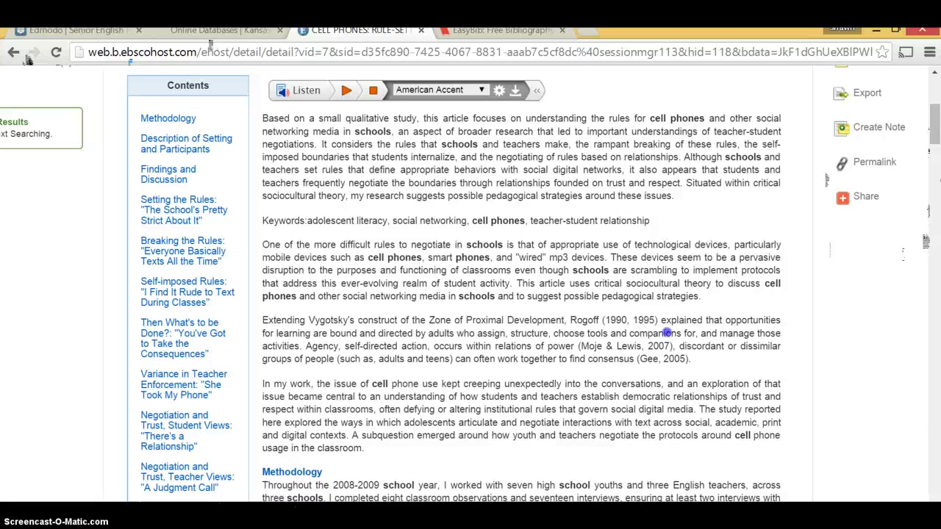
scroll(667, 332, "up", 3)
scroll(640, 411, "up", 1)
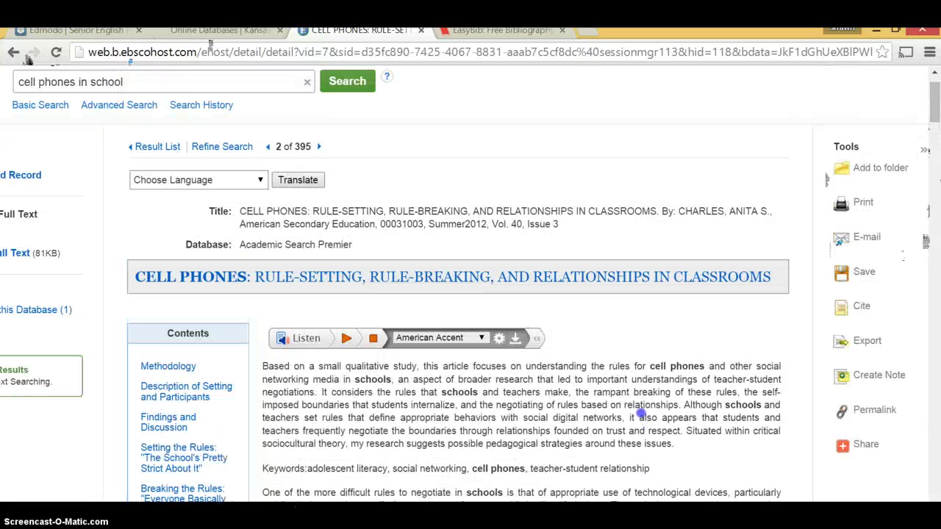
Switch to EasyBib and open the MLA citation form for a journal article from an online database
left_click(489, 30)
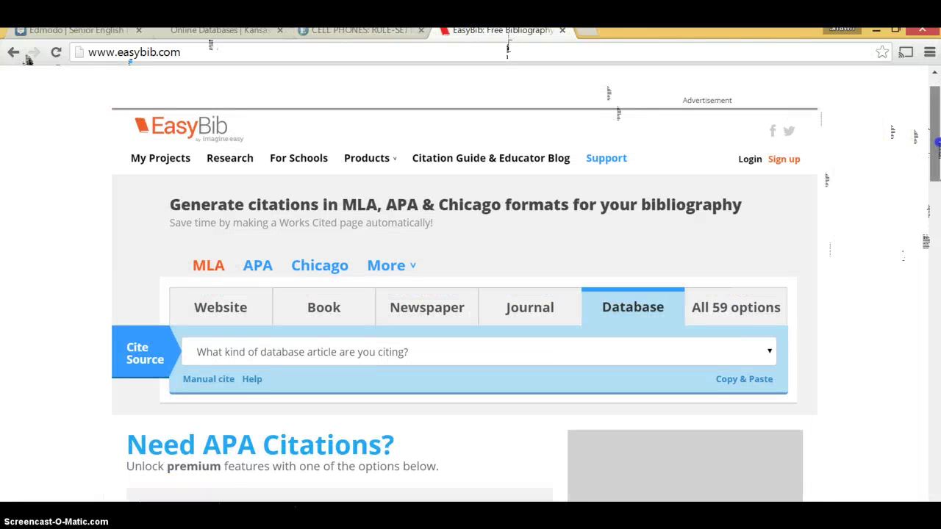
left_click_drag(935, 151, 935, 186)
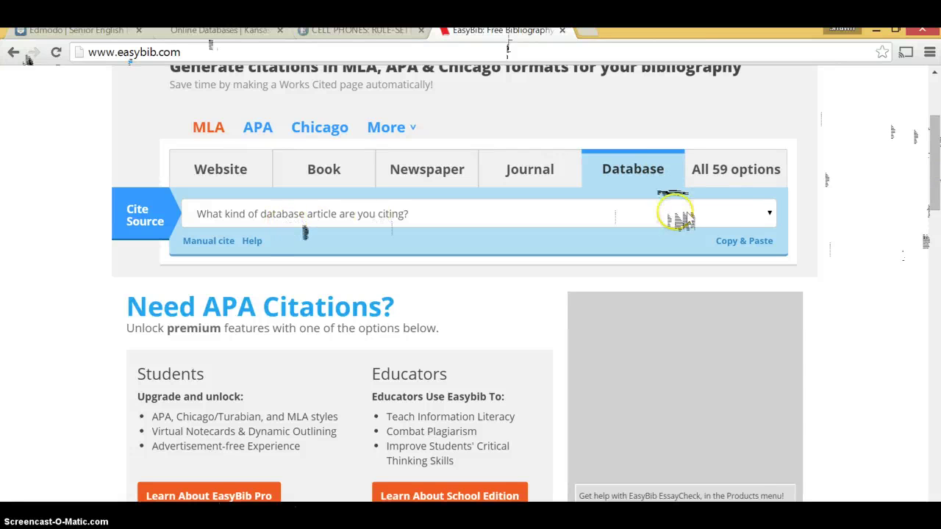
left_click(768, 216)
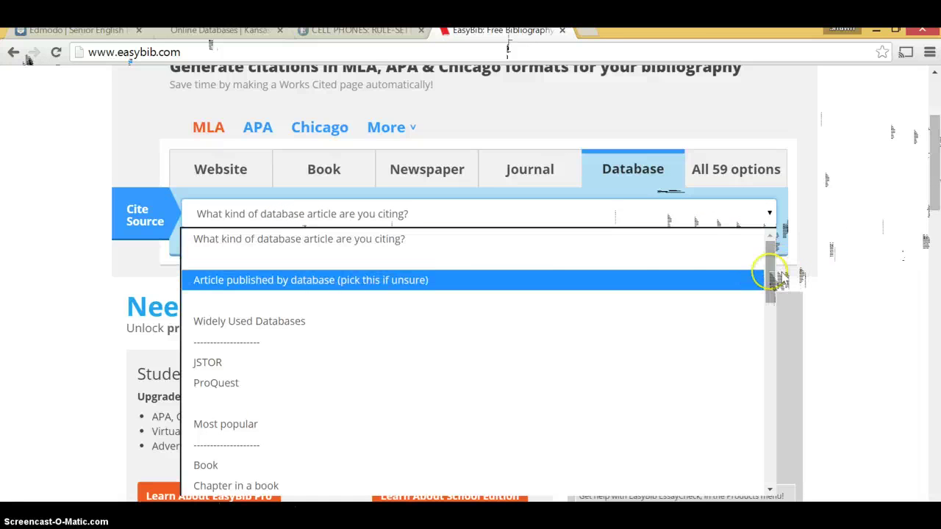
left_click_drag(771, 274, 757, 315)
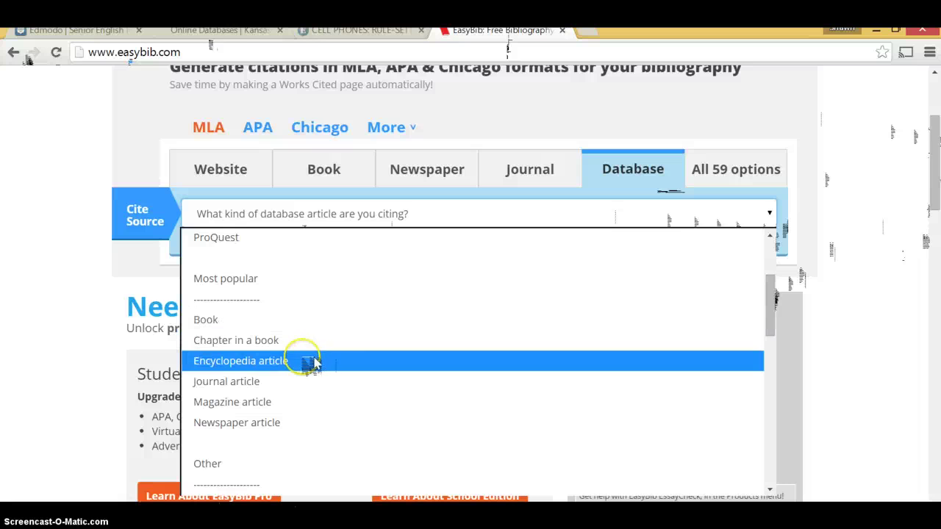
left_click(250, 384)
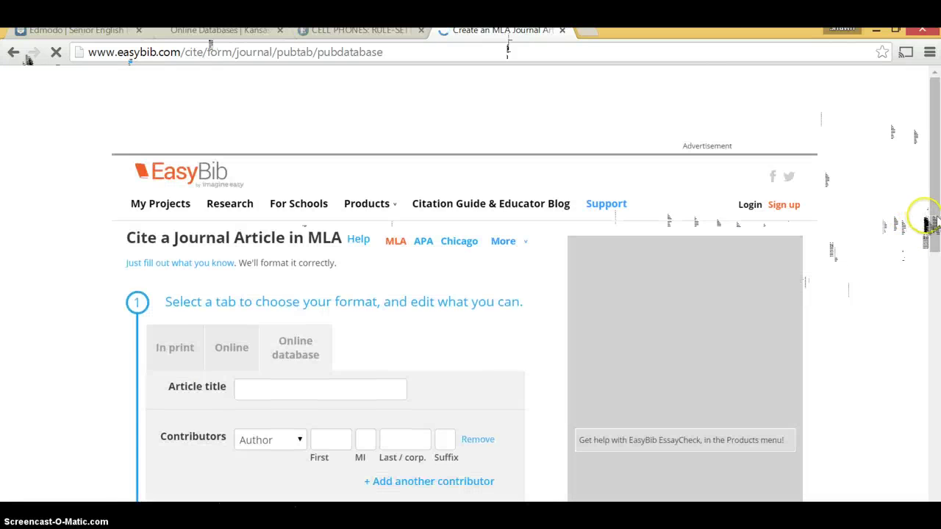
left_click_drag(934, 143, 936, 209)
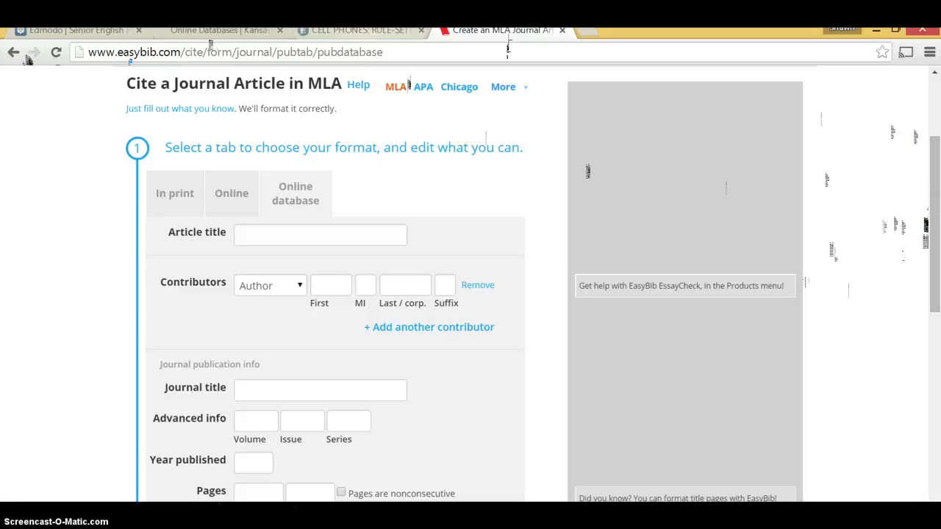
Copy the full article title from the EBSCOhost article page and paste it as the article title in the EasyBib citation form
left_click(371, 31)
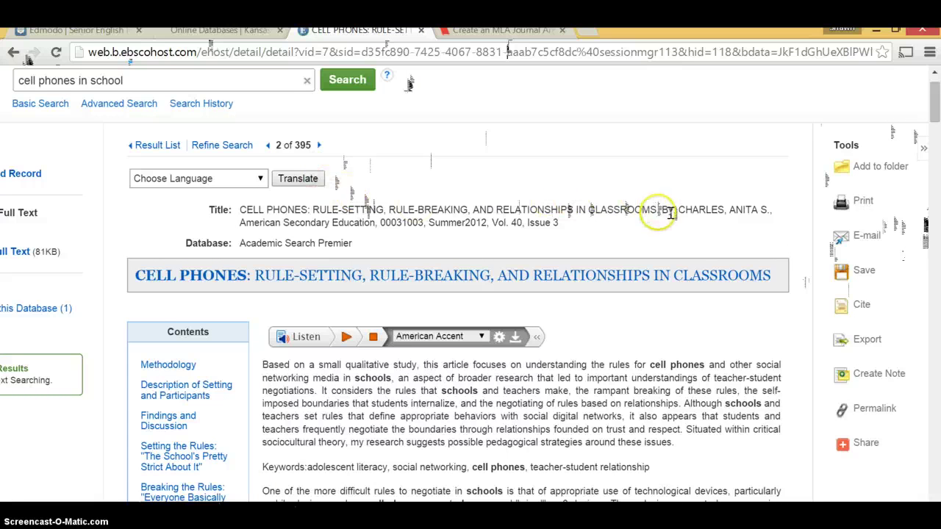
left_click_drag(662, 211, 240, 210)
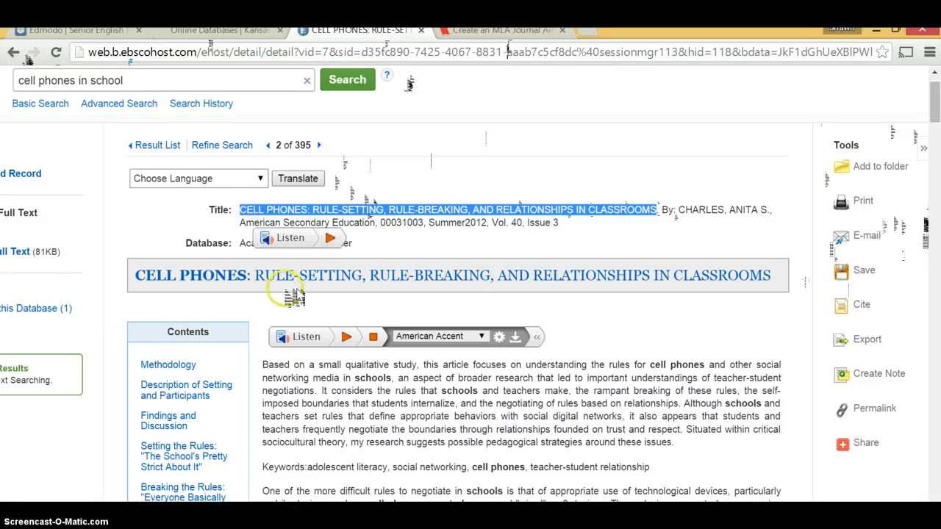
left_click(482, 30)
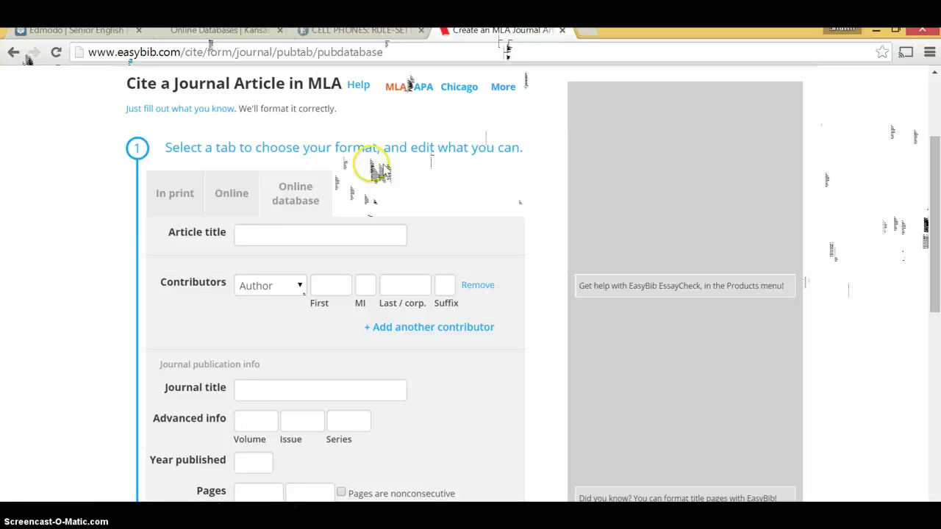
left_click(305, 234)
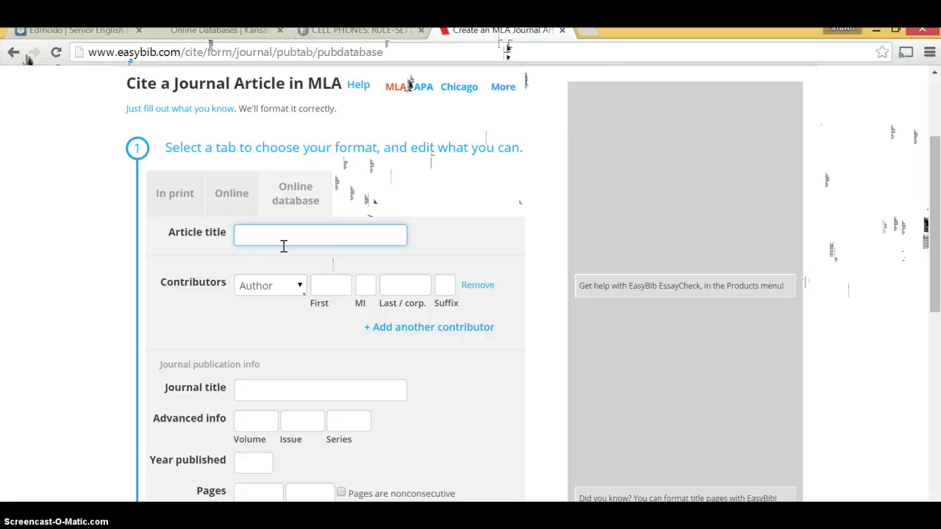
key("ctrl+v")
left_click_drag(256, 235, 419, 241)
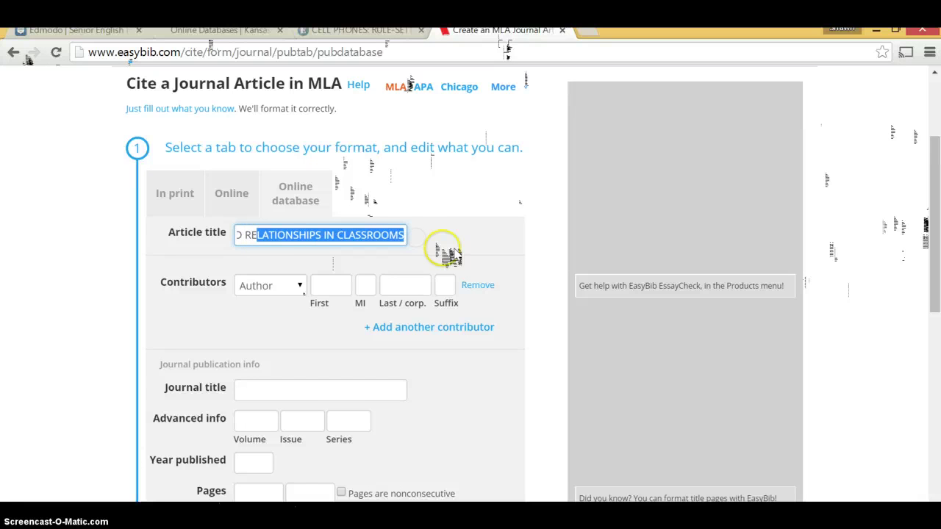
Check the author on the article page and enter the author's first and last name as contributor in the EasyBib form
left_click(332, 284)
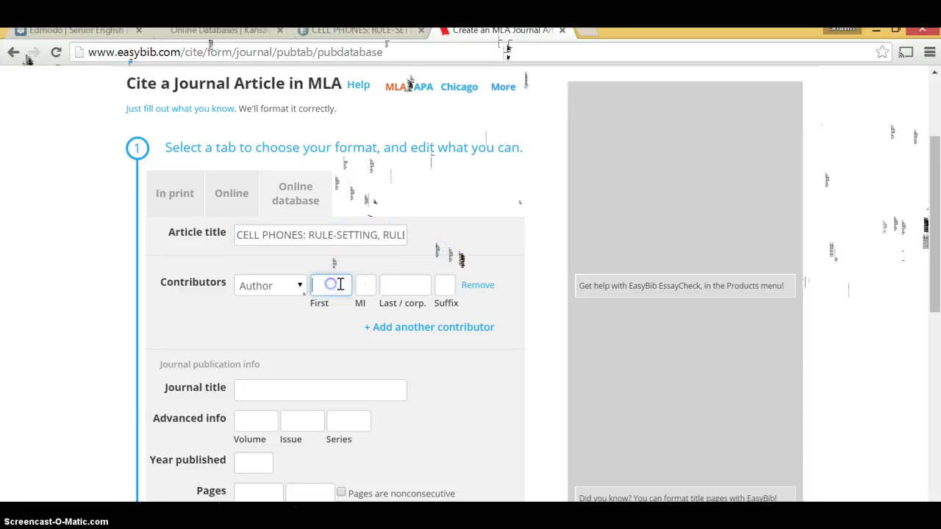
left_click(346, 30)
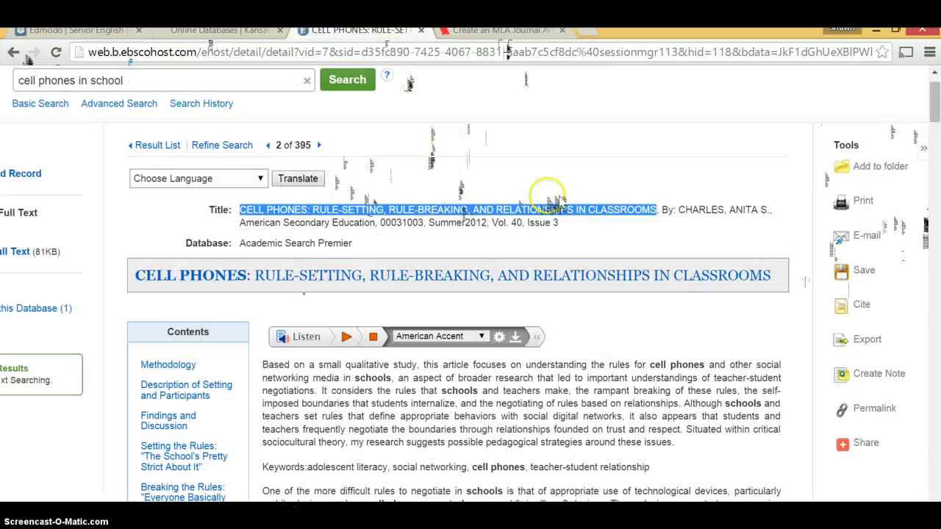
left_click(635, 234)
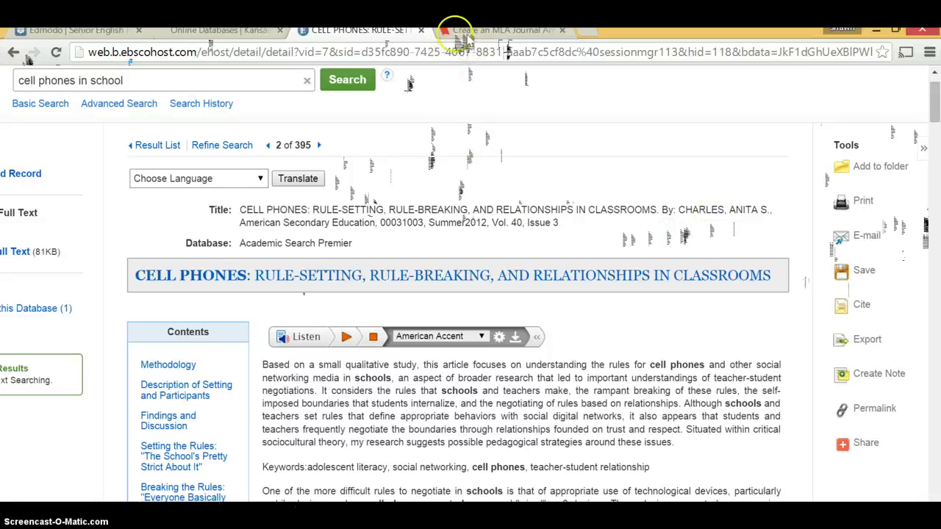
left_click(503, 30)
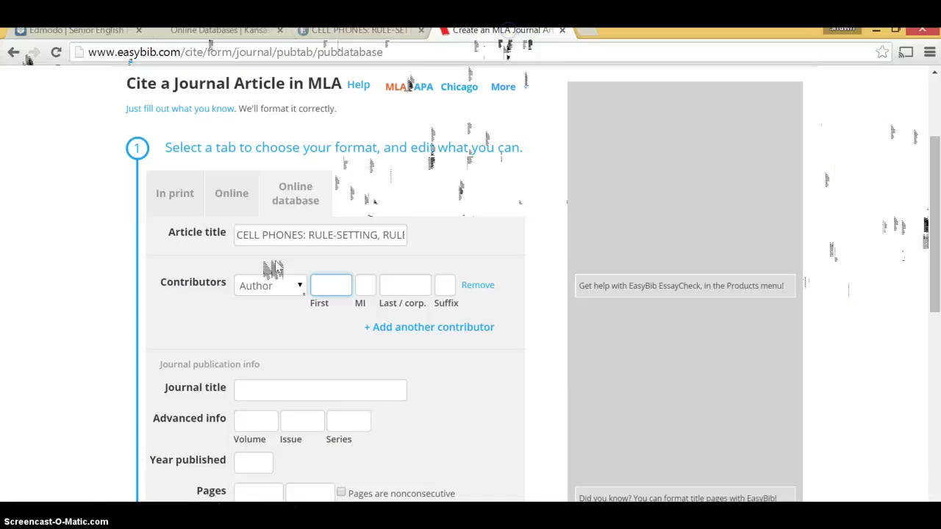
left_click(328, 289)
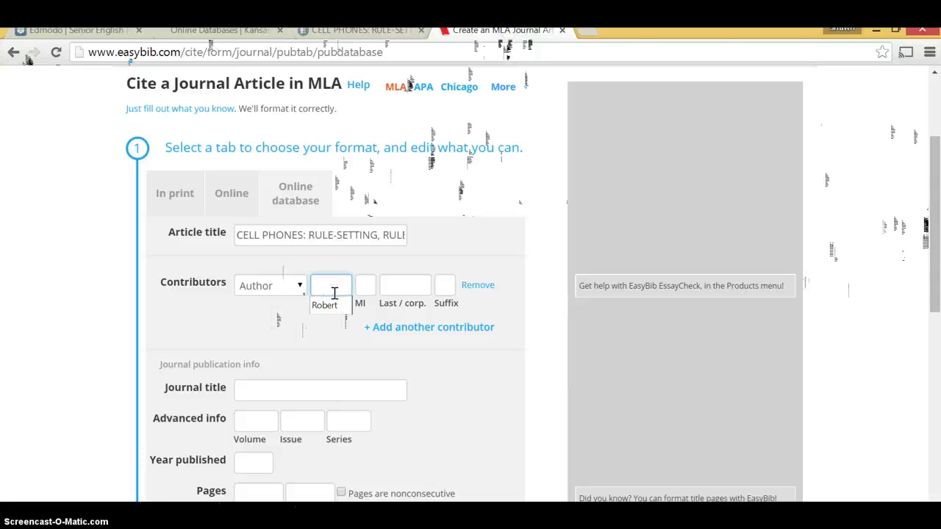
type("A")
key("Tab")
key("Tab")
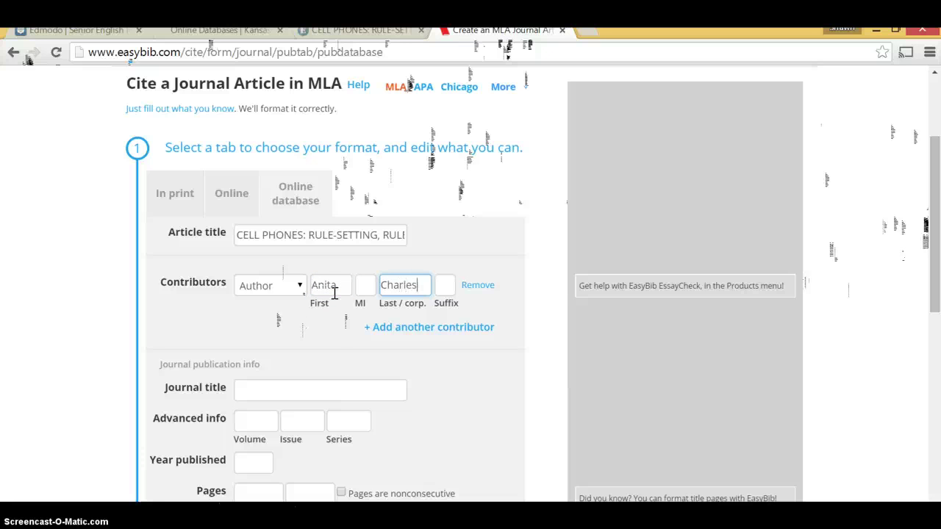
type("Charles")
Copy the journal name American Secondary Education from the article page into the EasyBib form's journal title
left_click(316, 390)
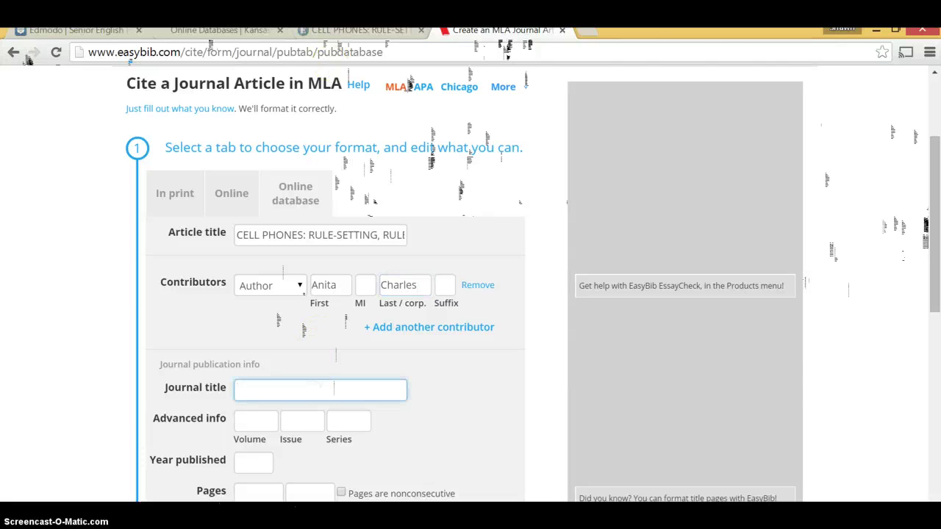
left_click(399, 30)
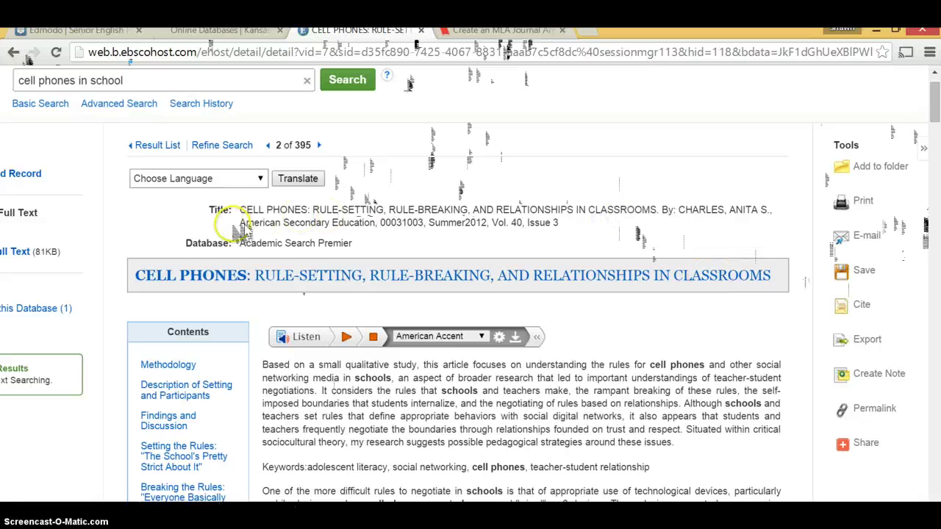
left_click_drag(240, 222, 387, 230)
key("ctrl+c")
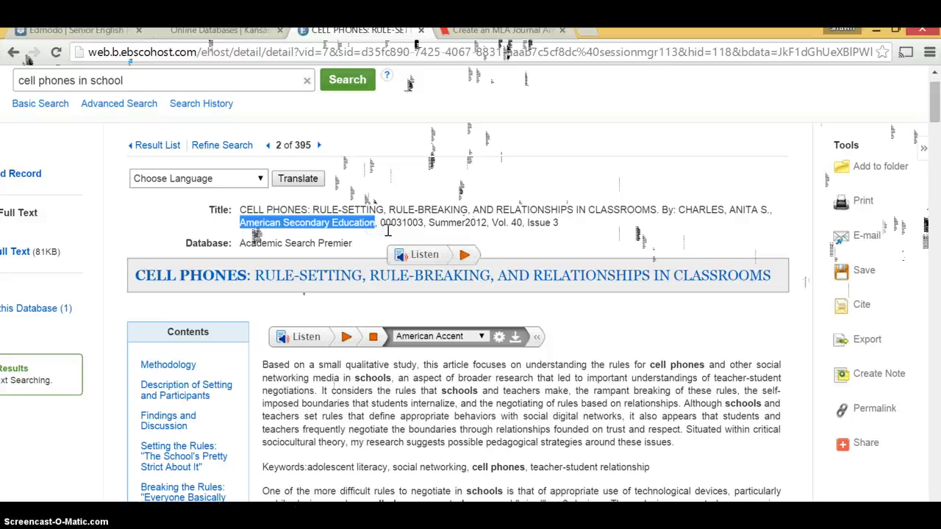
left_click(500, 30)
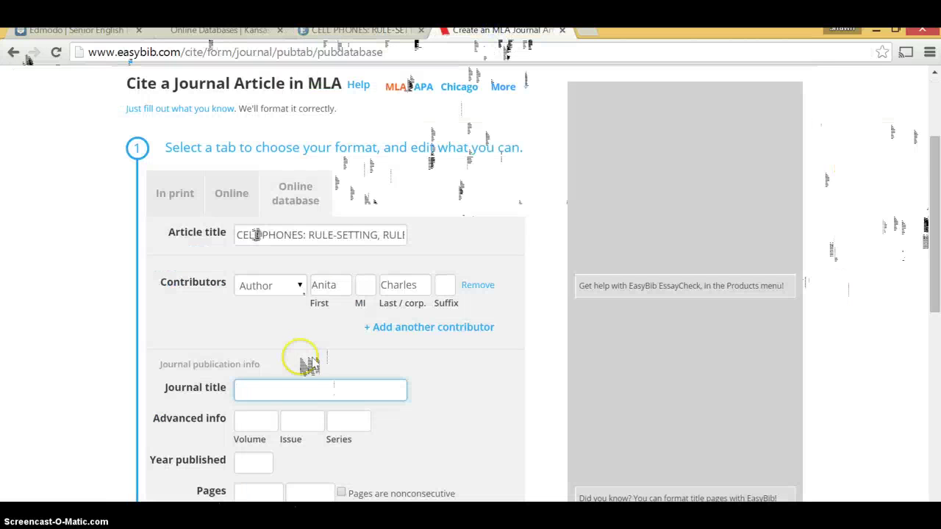
key("ctrl+v")
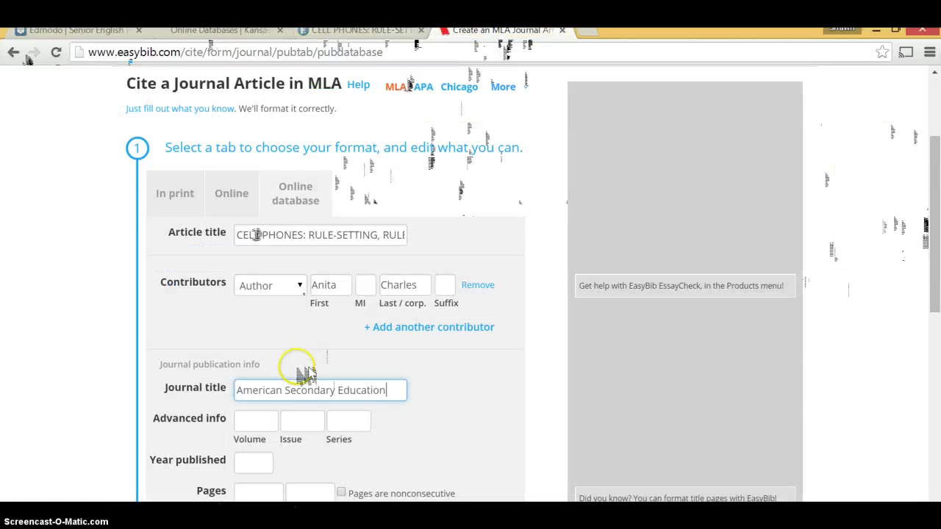
Look up the issue details on the article page and enter volume 40, issue 3 and publication year 2012 in the citation form
left_click(263, 420)
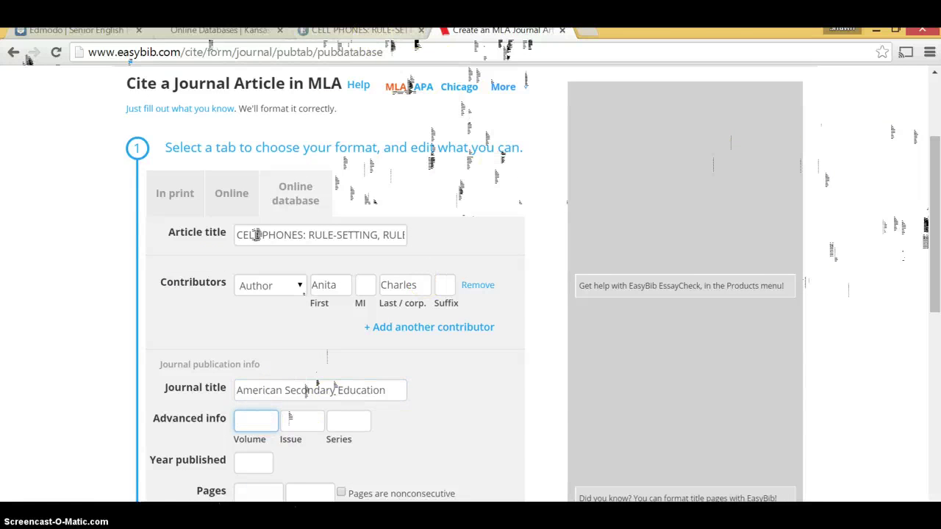
key("ctrl+shift+Tab")
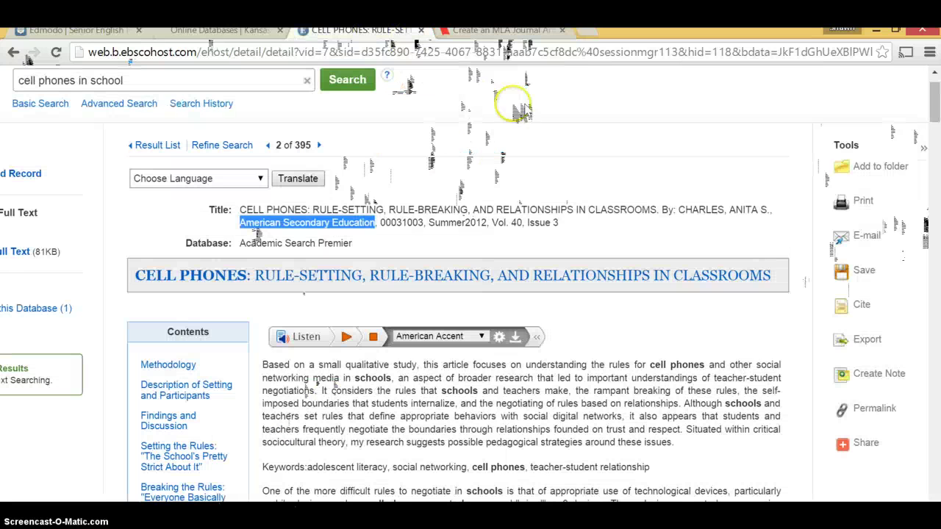
left_click(474, 238)
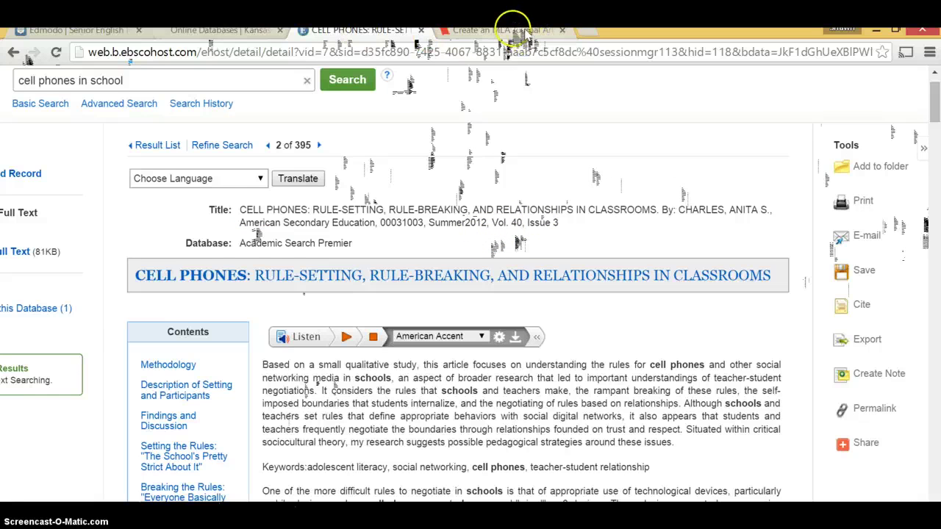
left_click(507, 29)
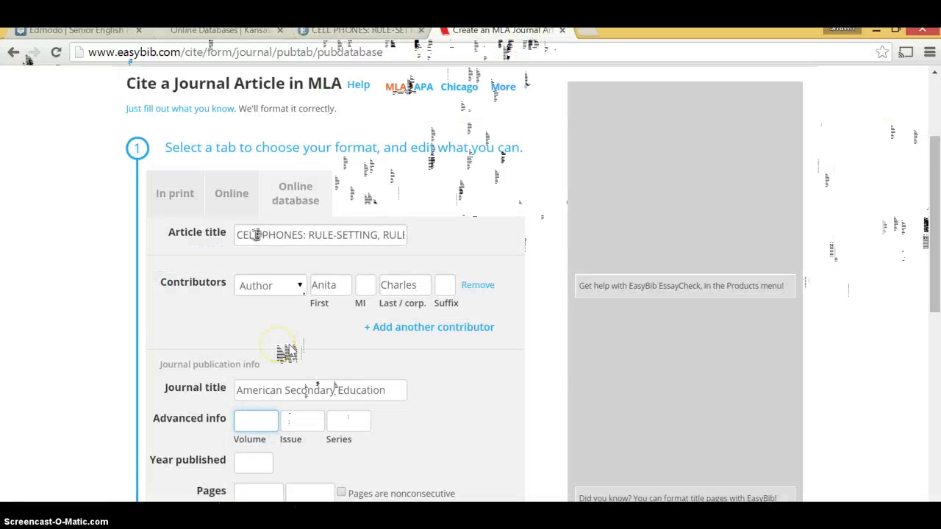
type("40")
left_click(306, 423)
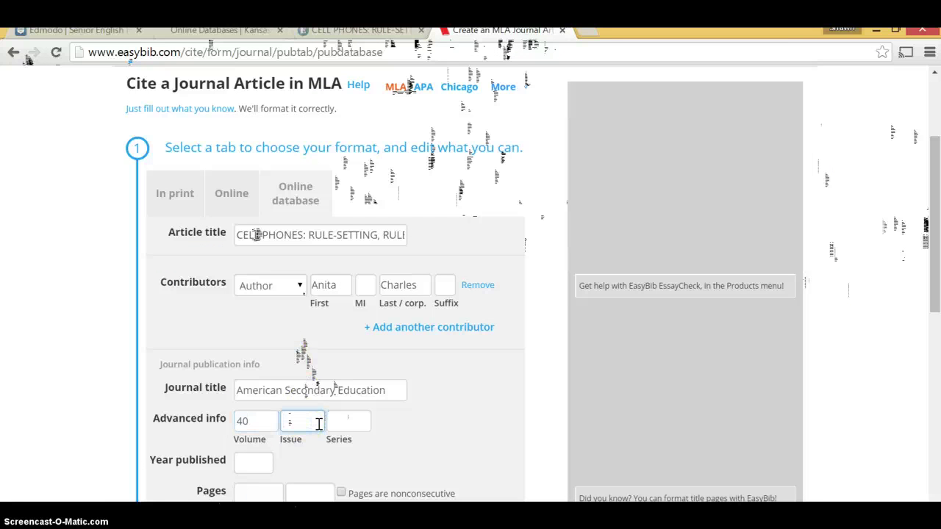
left_click(265, 463)
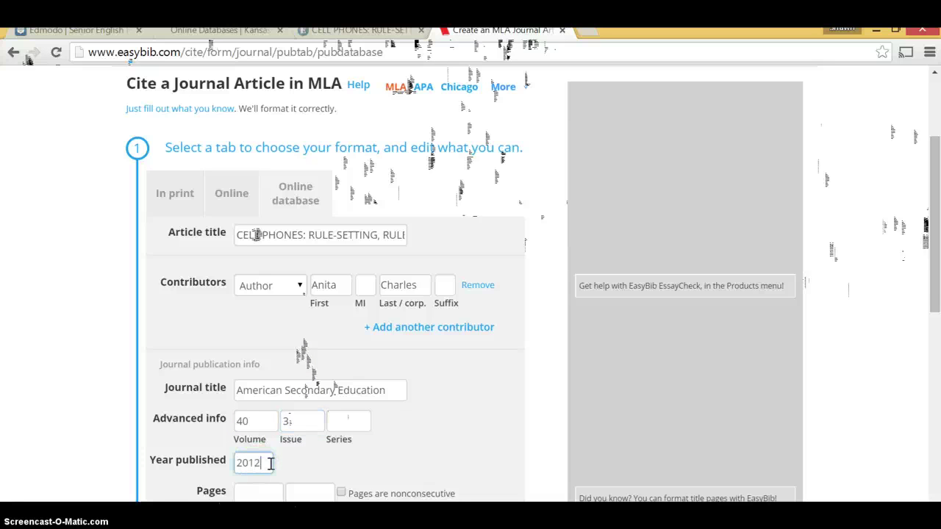
Find the article's page range in the EBSCOhost result list and enter start page 4 in the EasyBib form
left_click_drag(930, 281, 927, 356)
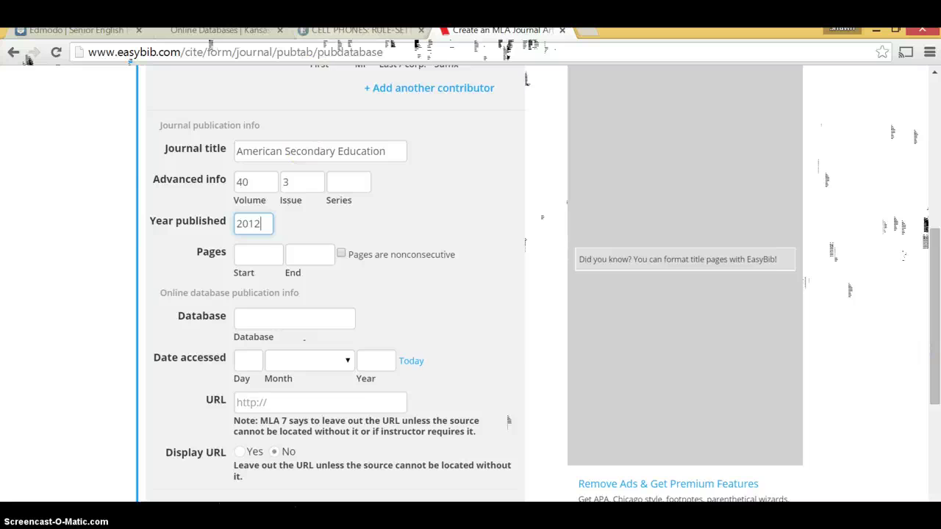
left_click(345, 30)
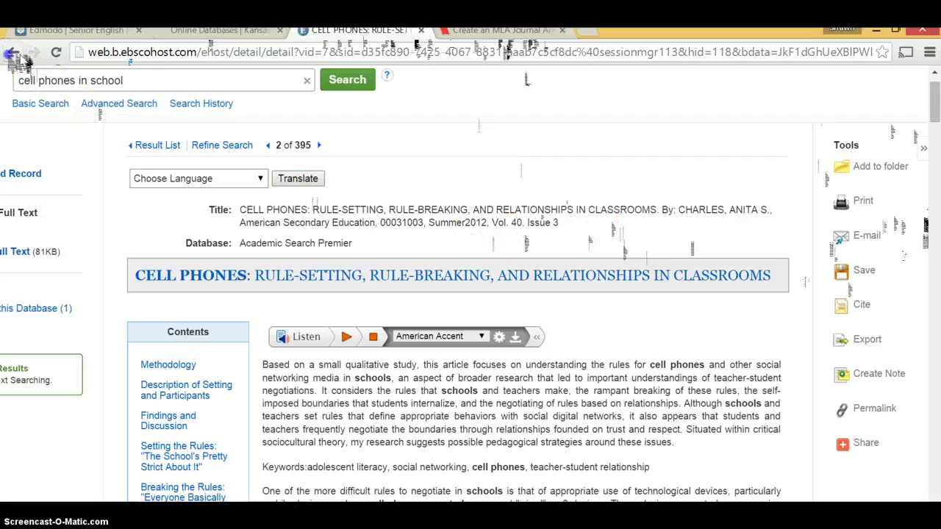
left_click(15, 53)
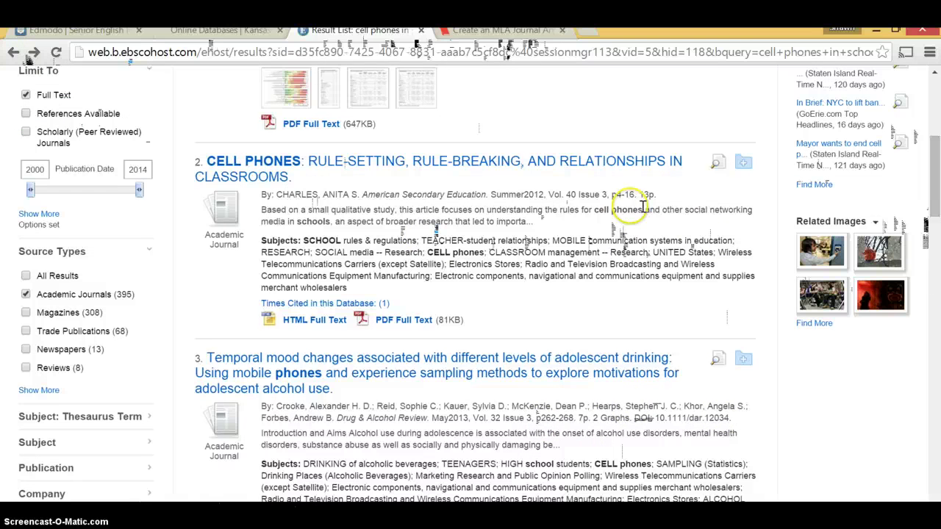
left_click_drag(609, 194, 629, 194)
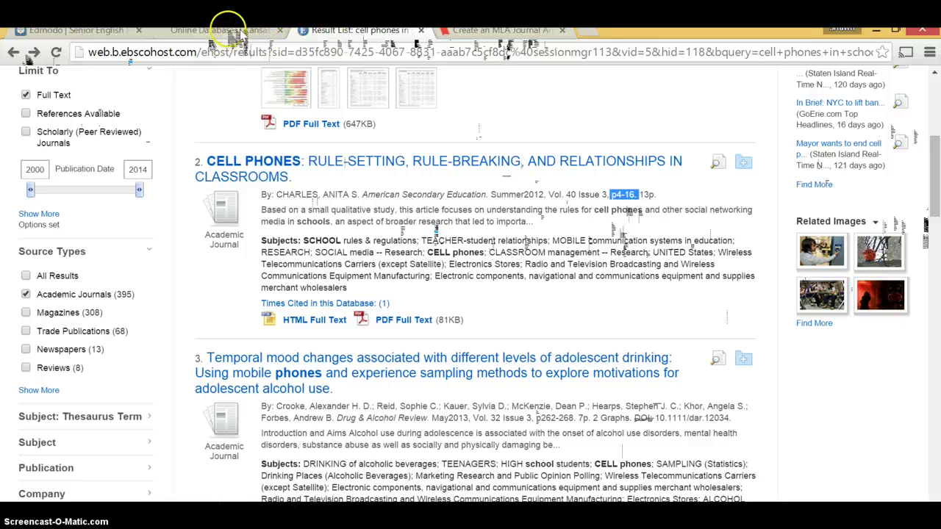
left_click(482, 29)
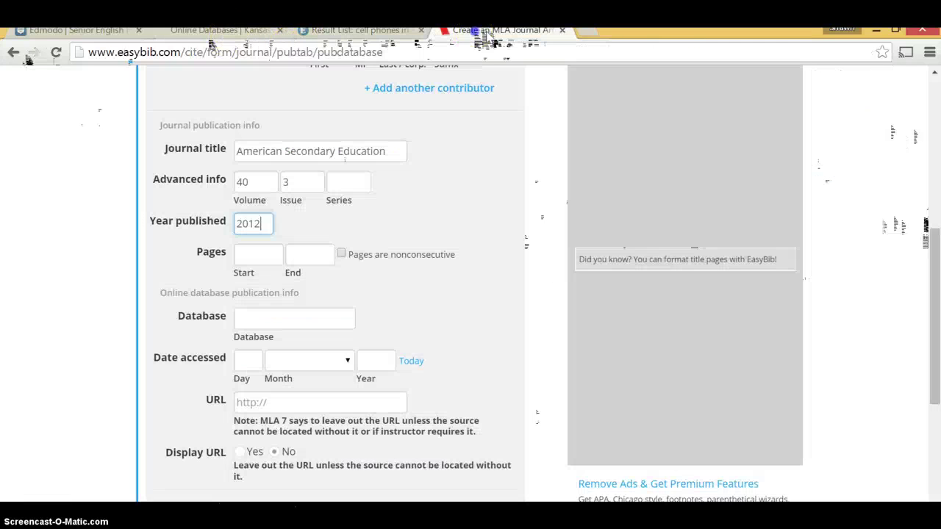
left_click(263, 257)
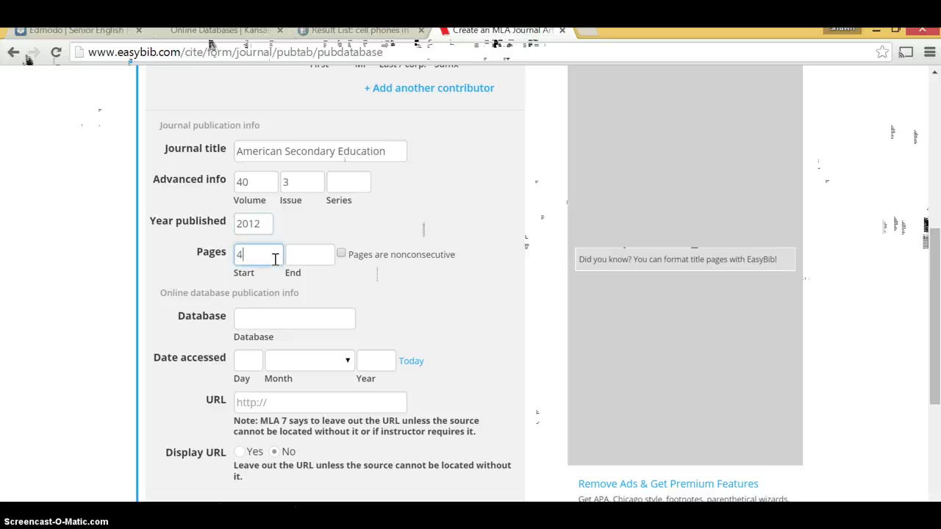
type("4")
left_click(308, 254)
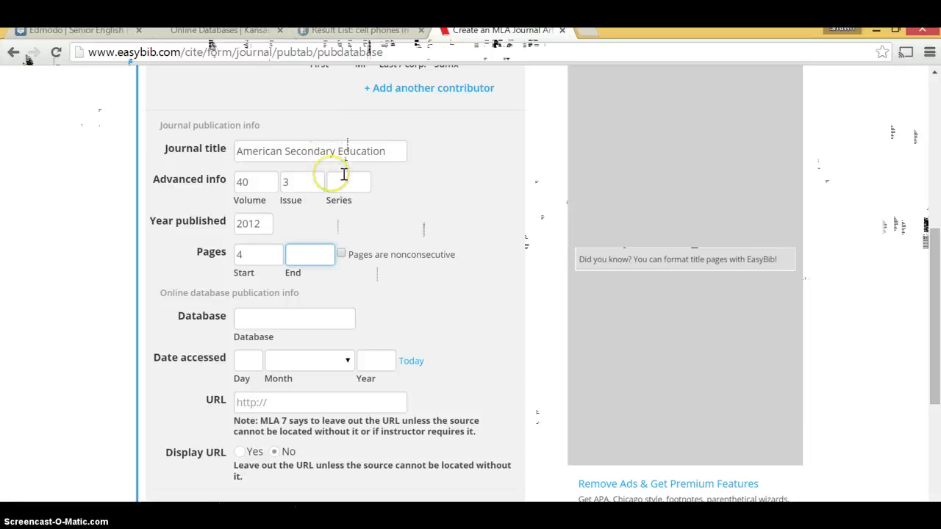
Select the citation form's Database entry and return to the EBSCOhost result list to look up the database name
left_click(275, 317)
left_click(371, 30)
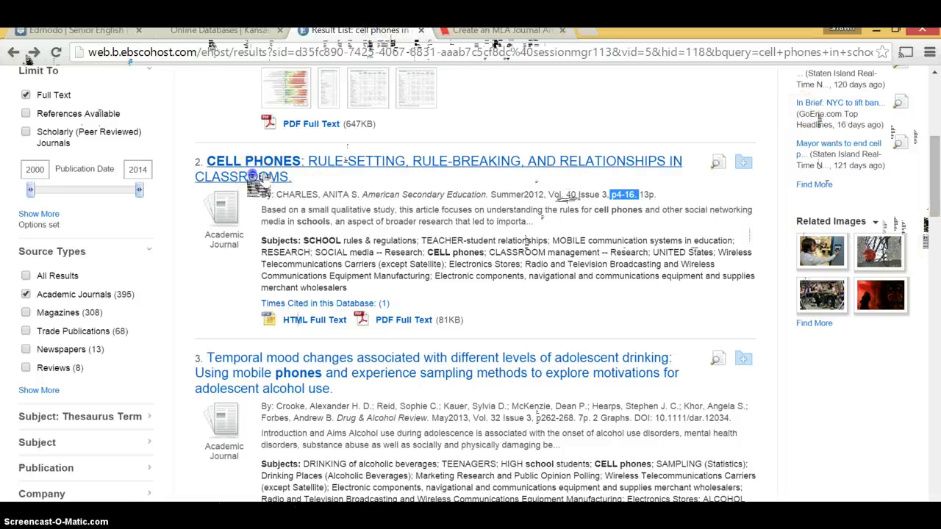
left_click(272, 178)
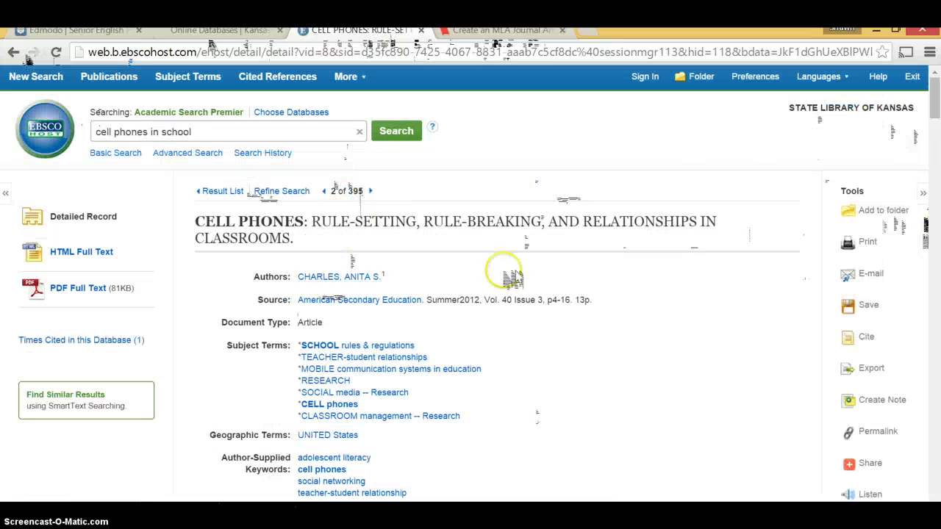
mouse_move(931, 121)
left_mouse_down()
mouse_move(935, 138)
mouse_move(934, 110)
left_mouse_up()
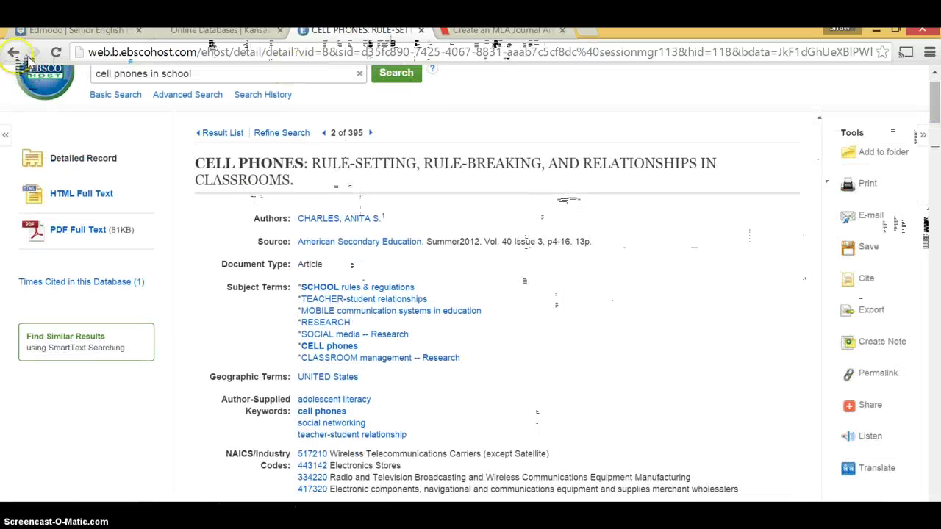
left_click(15, 53)
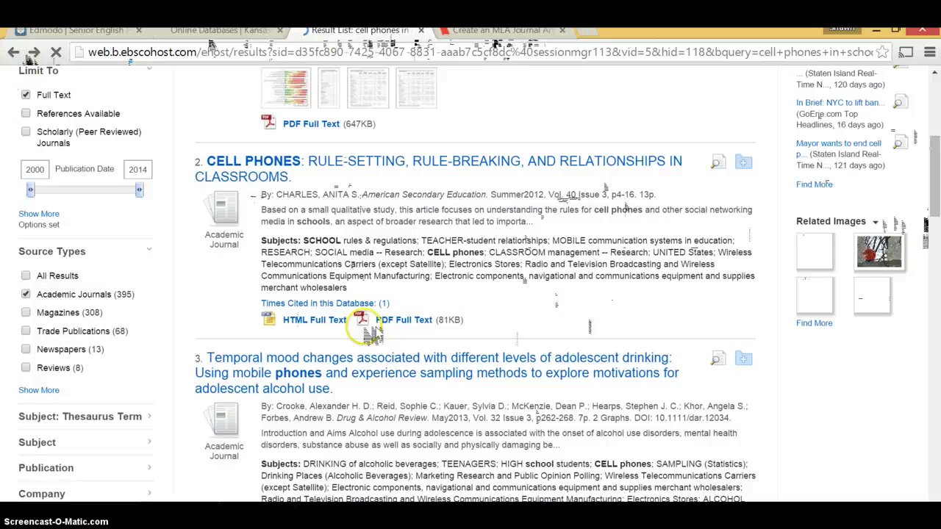
Open the cell phones article's full text and copy its database name, Academic Search Premier, into the EasyBib form's Database entry
left_click(316, 321)
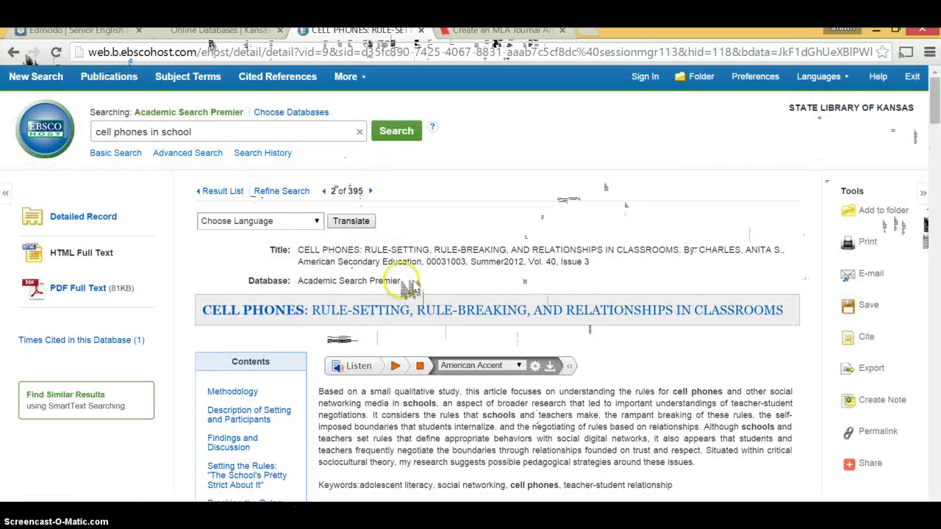
left_click(297, 280)
triple_click(302, 280)
key("ctrl+c")
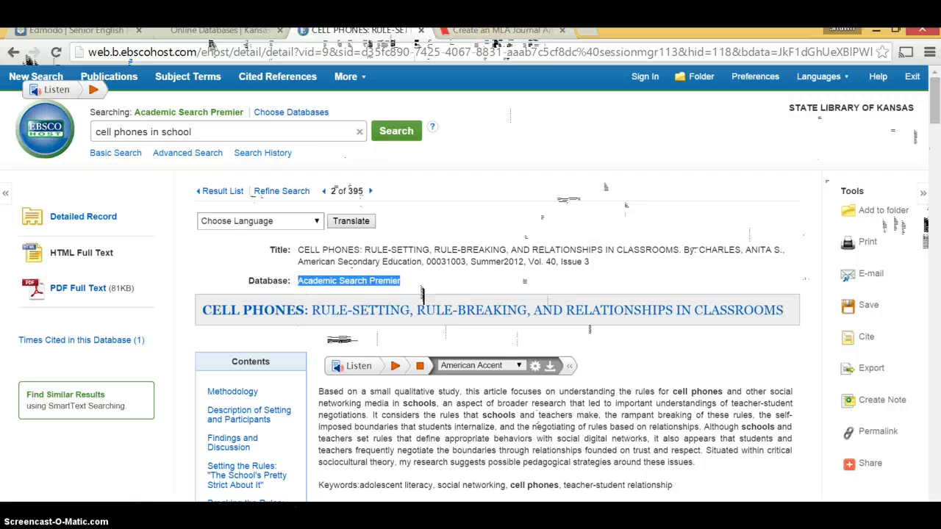
left_click(461, 30)
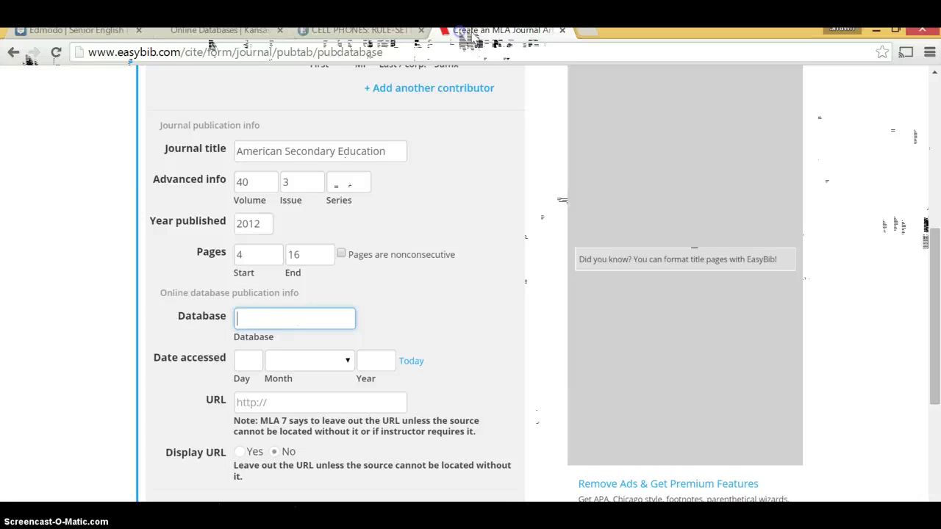
key("ctrl+v")
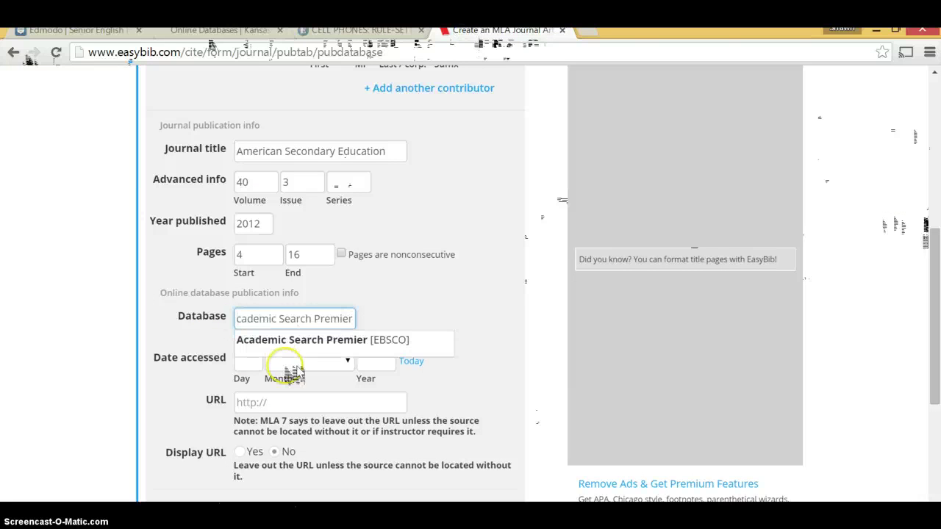
Set the citation's date accessed to 23 January 2015
left_click(250, 367)
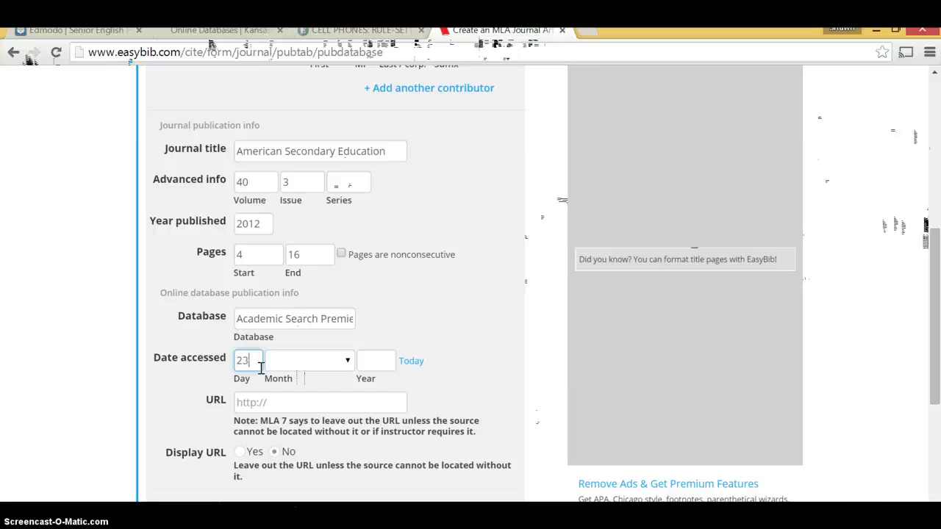
left_click(305, 361)
key("Down")
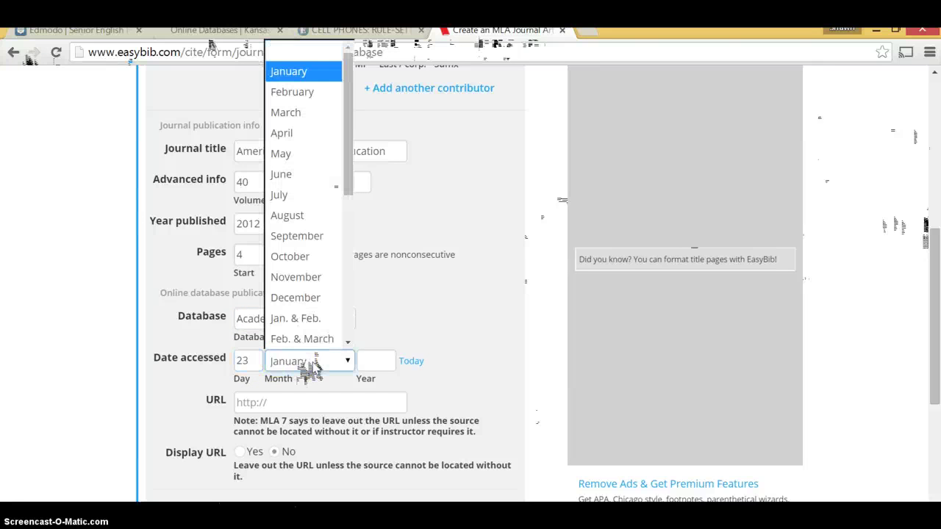
left_click(308, 365)
left_click(382, 360)
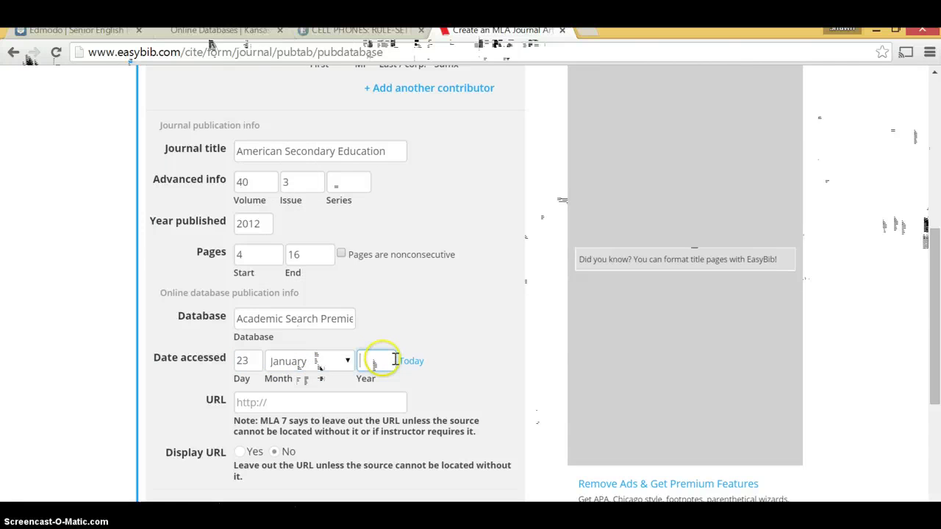
Leave the URL empty with Display URL set to No and create the citation
left_click(365, 406)
left_click_drag(928, 270, 929, 349)
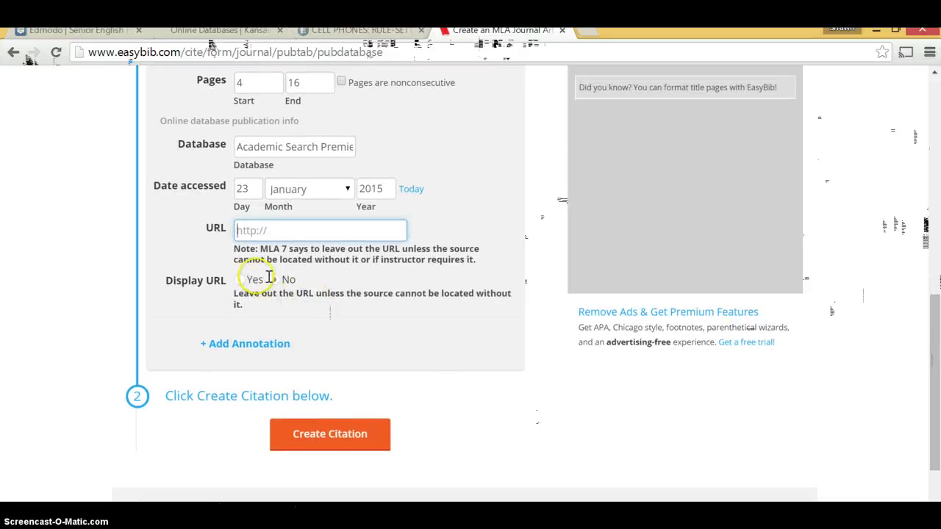
left_click(339, 443)
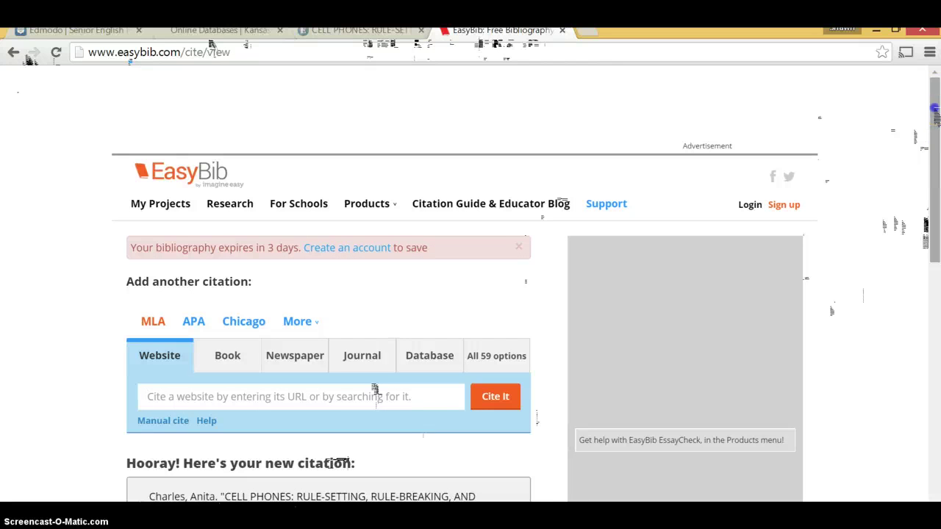
Review the new citation and its bibliography list, then examine the bibliography expiry notice and the login and sign-up options
left_click_drag(932, 110, 932, 245)
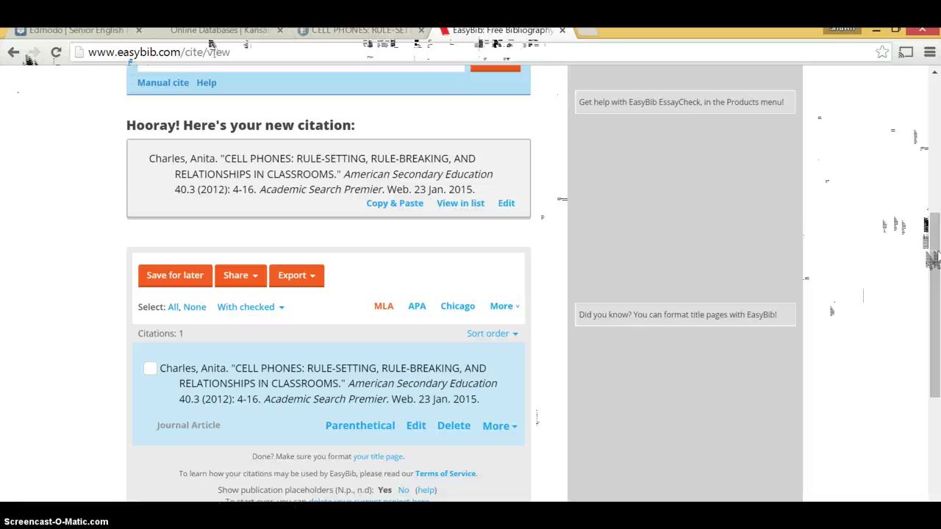
left_click(932, 259)
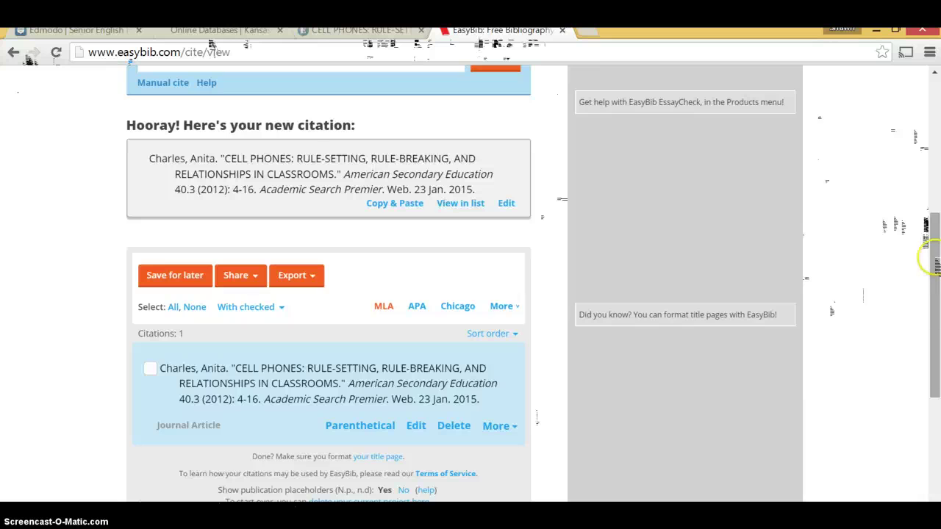
left_click_drag(932, 261, 933, 169)
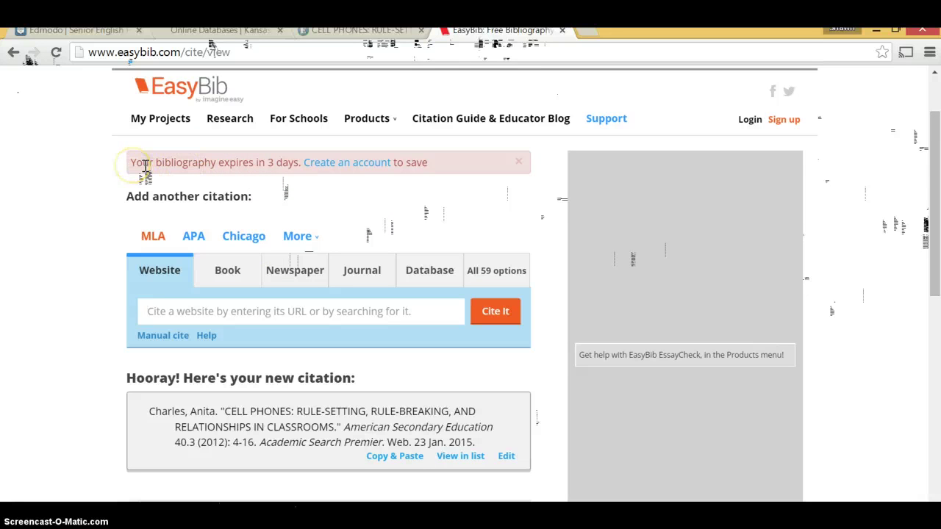
left_click_drag(133, 164, 439, 164)
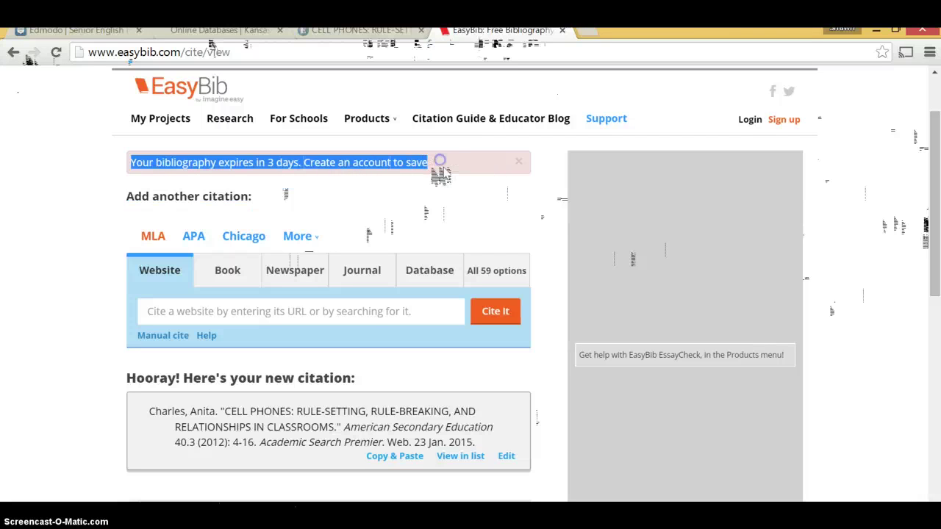
left_click_drag(740, 119, 816, 123)
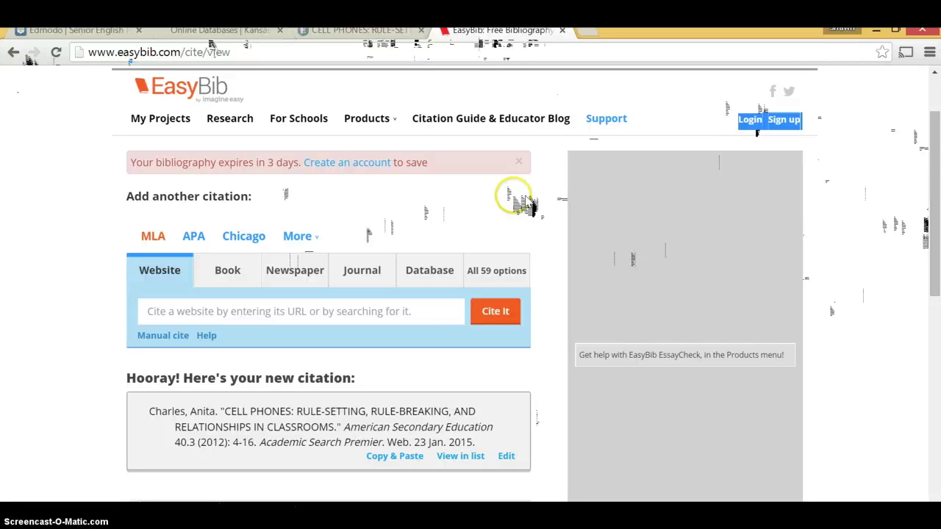
left_click(513, 196)
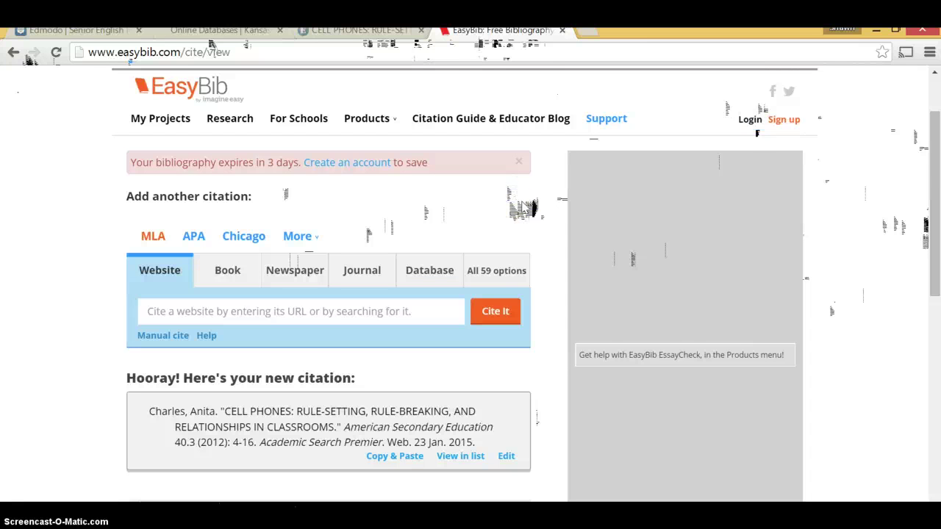
Choose Database as the source type for adding another MLA citation
left_click(934, 178)
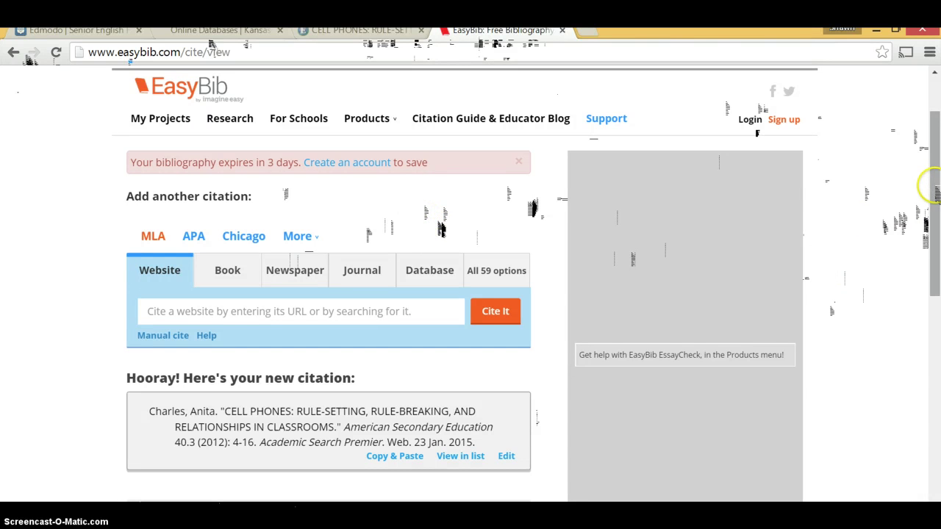
left_click(936, 186)
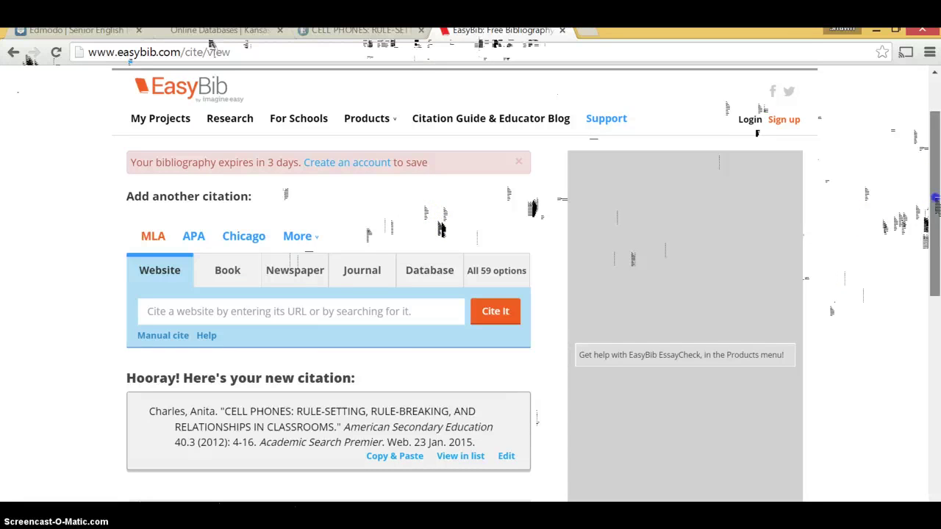
scroll(441, 229, "down", 1)
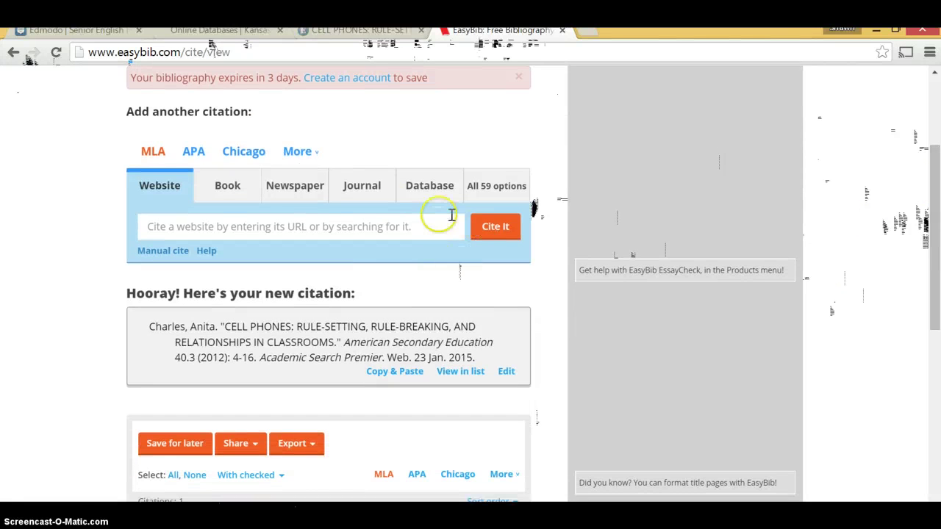
left_click(430, 190)
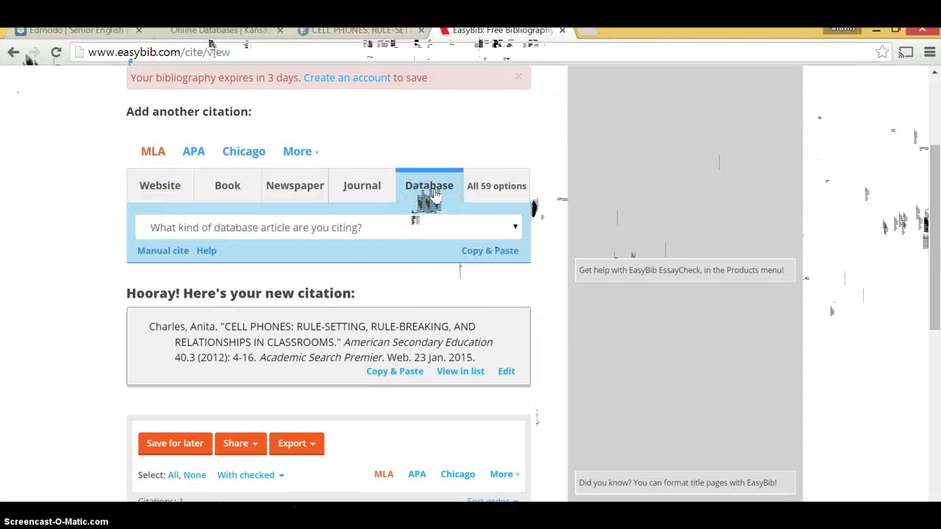